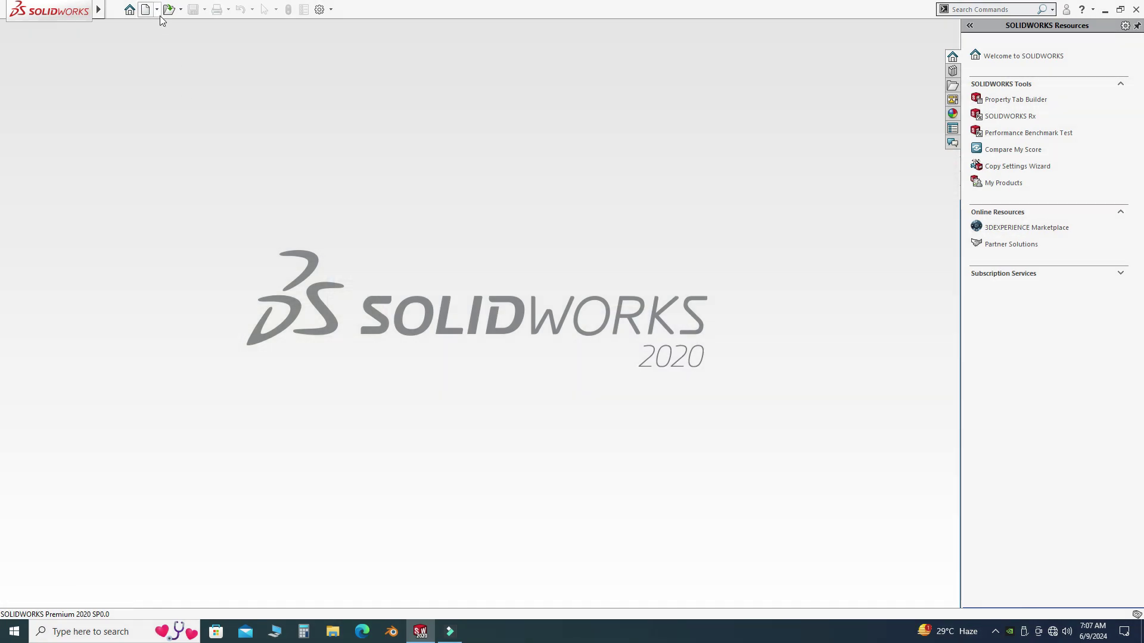
Step: Open the dropdown next to the New button to show the new-document options
left_click(157, 10)
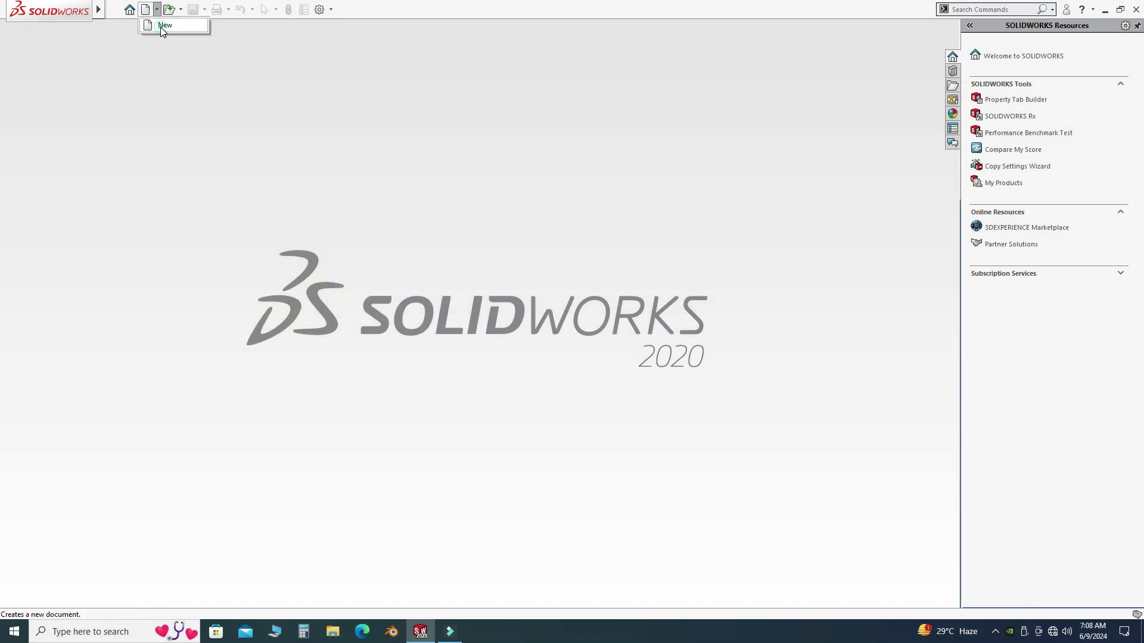
Step: Create a new part with the Plain White scene and switch units from IPS to MMGS
left_click(160, 27)
double_click(262, 301)
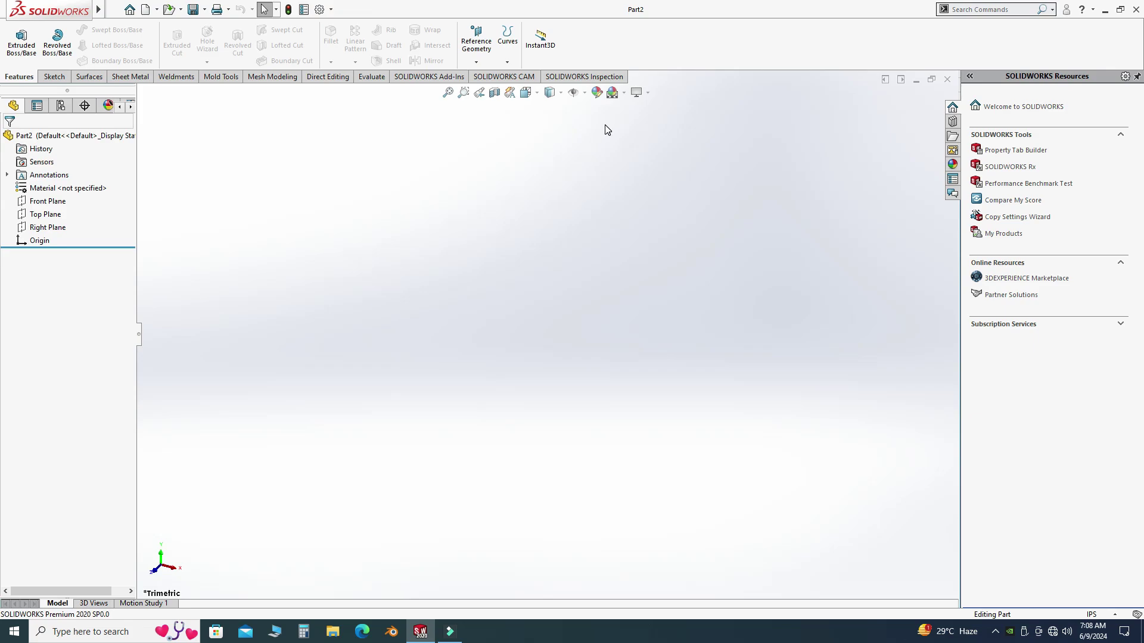
left_click(624, 93)
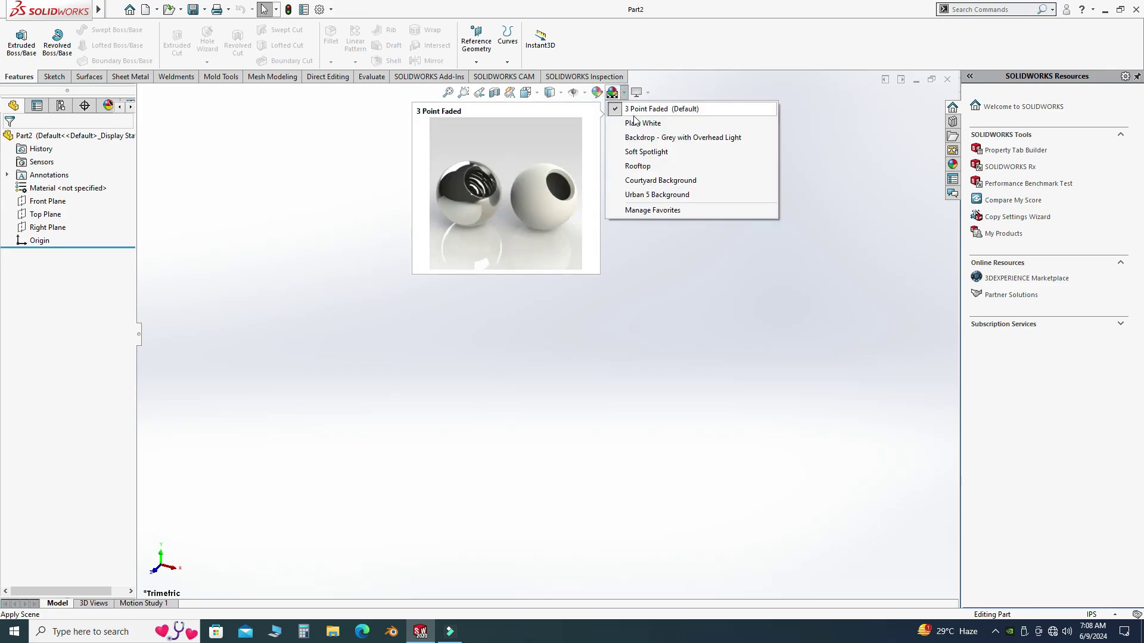
left_click(643, 108)
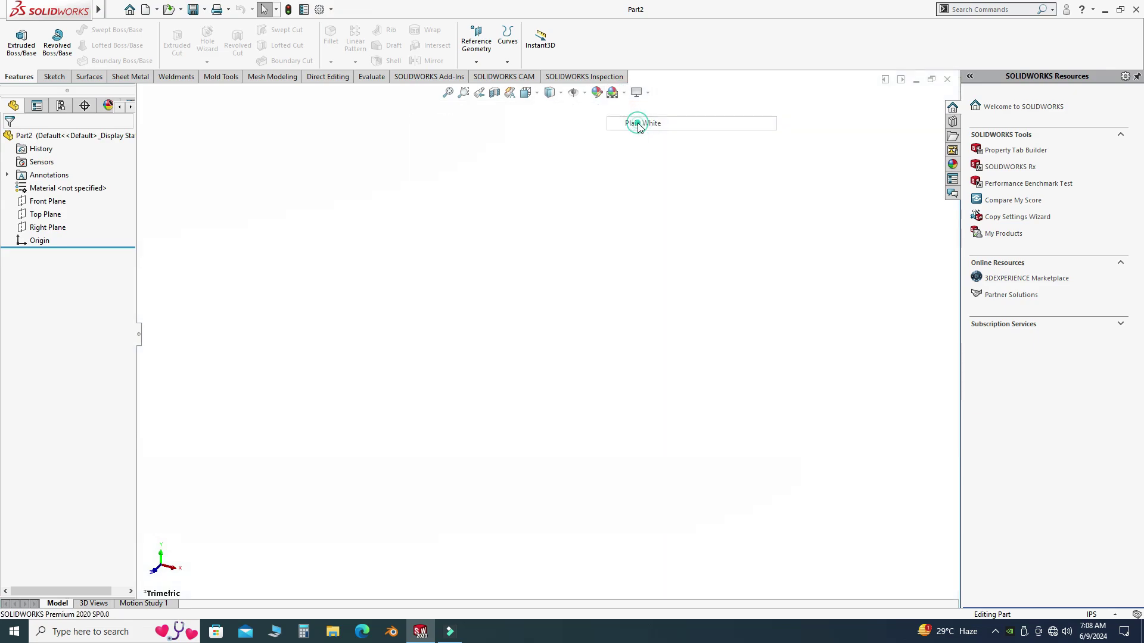
left_click(1081, 615)
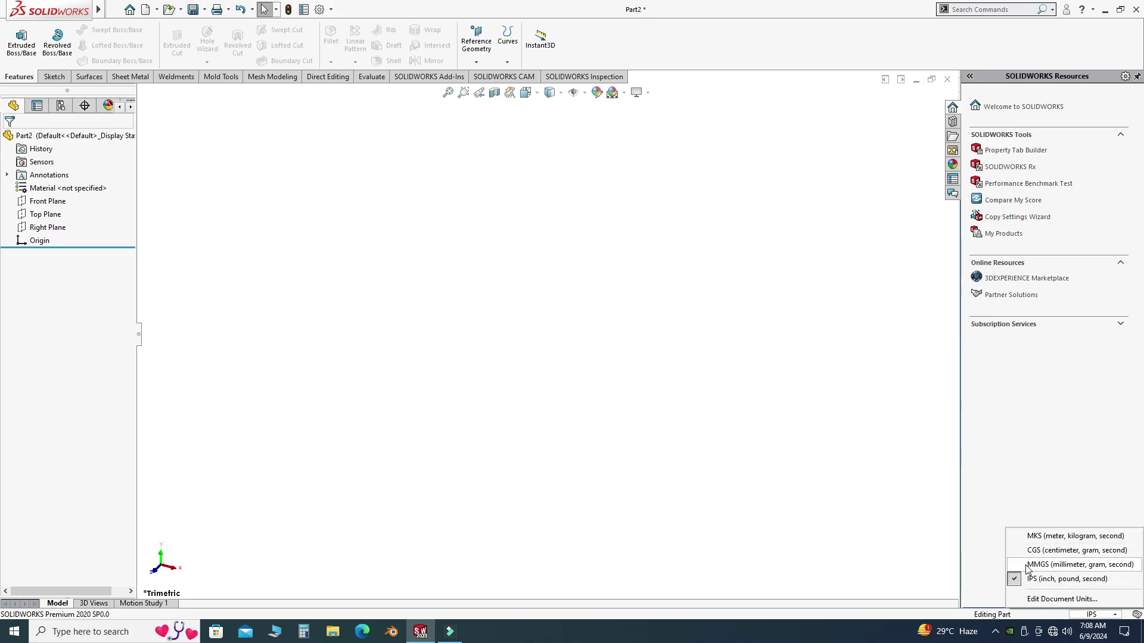
left_click(1048, 565)
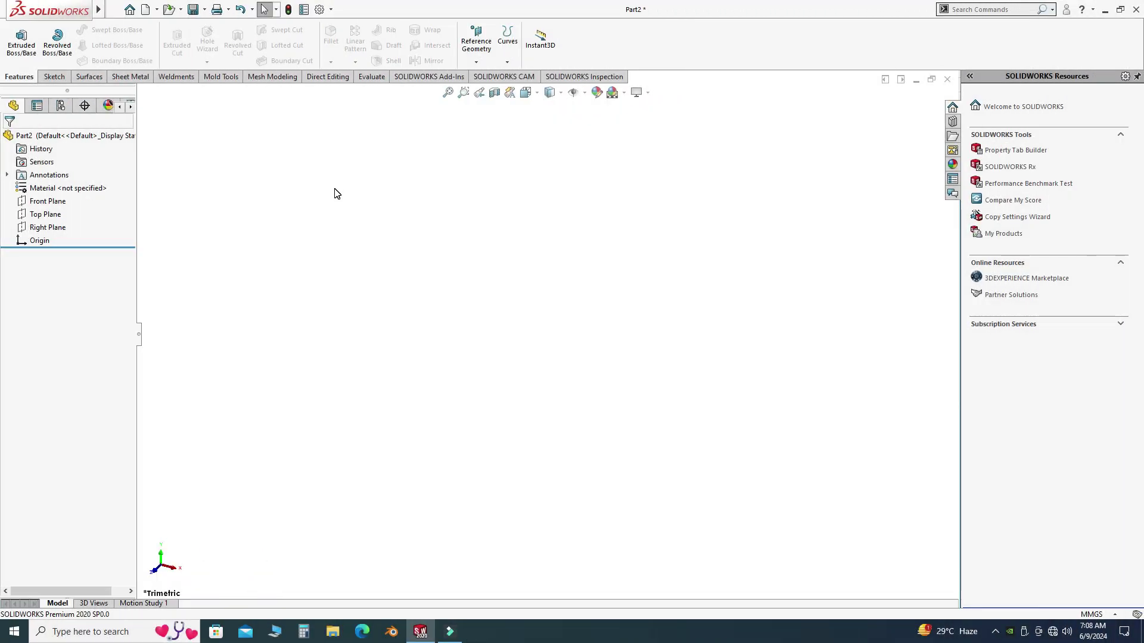
Step: On the Front Plane, draw a three-point semicircular arc across the origin as Sketch1, then exit
left_click(48, 201)
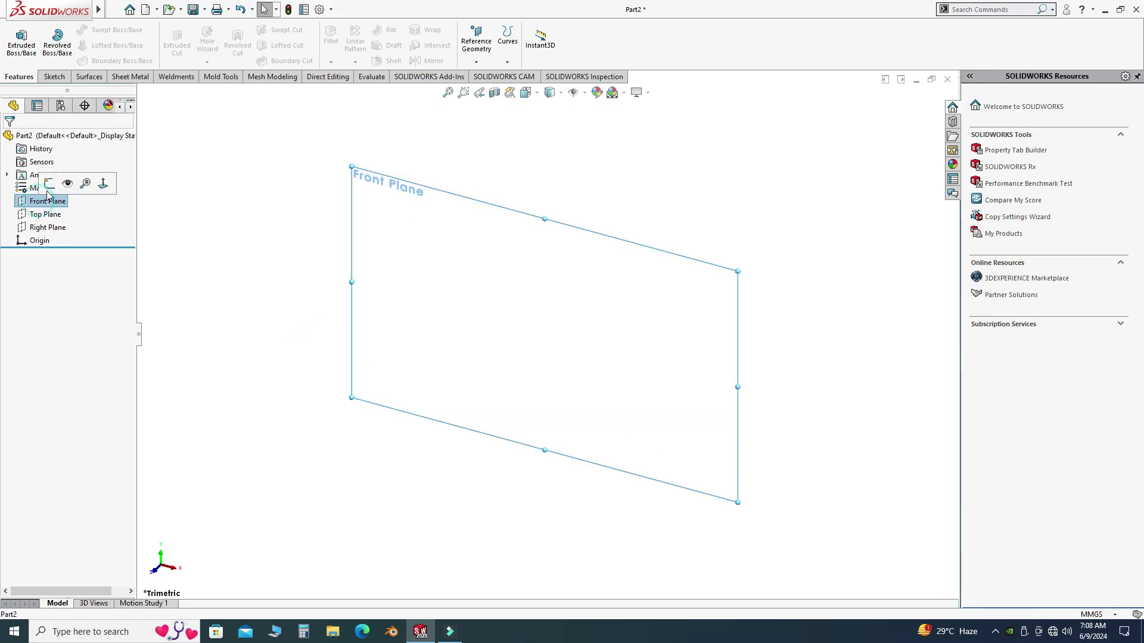
left_click(88, 185)
left_click(114, 46)
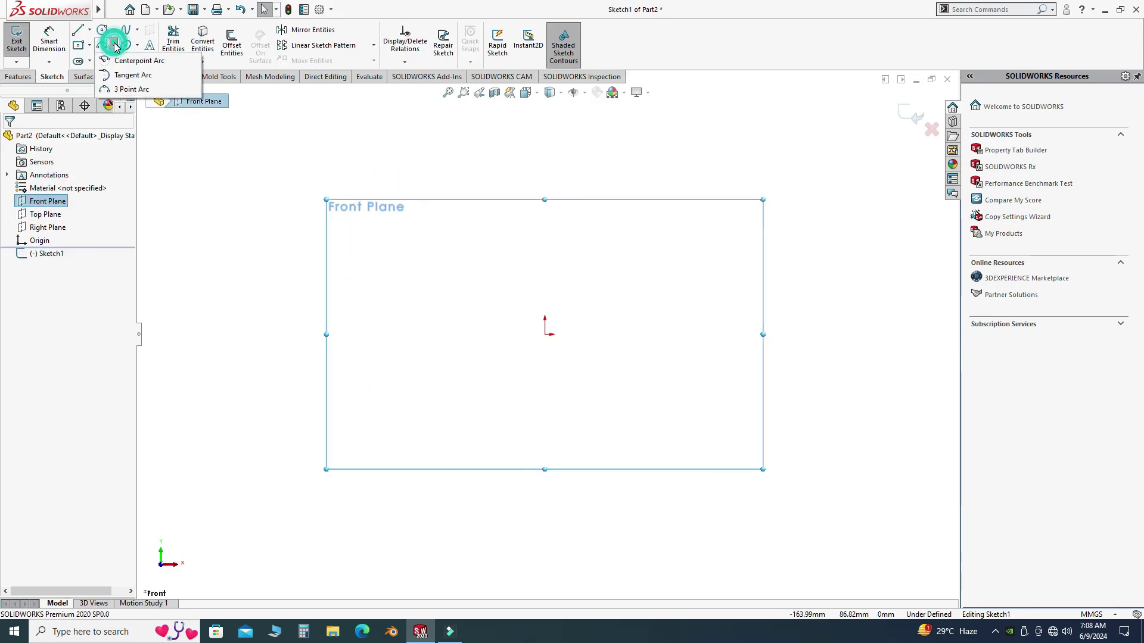
left_click(134, 89)
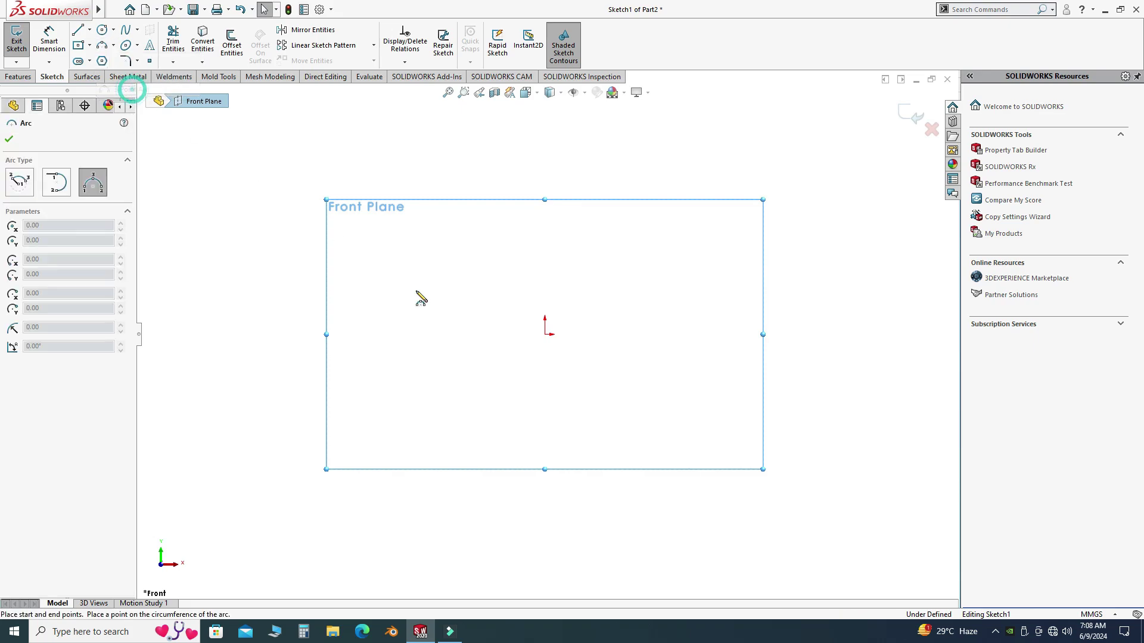
left_click(412, 336)
left_click(706, 333)
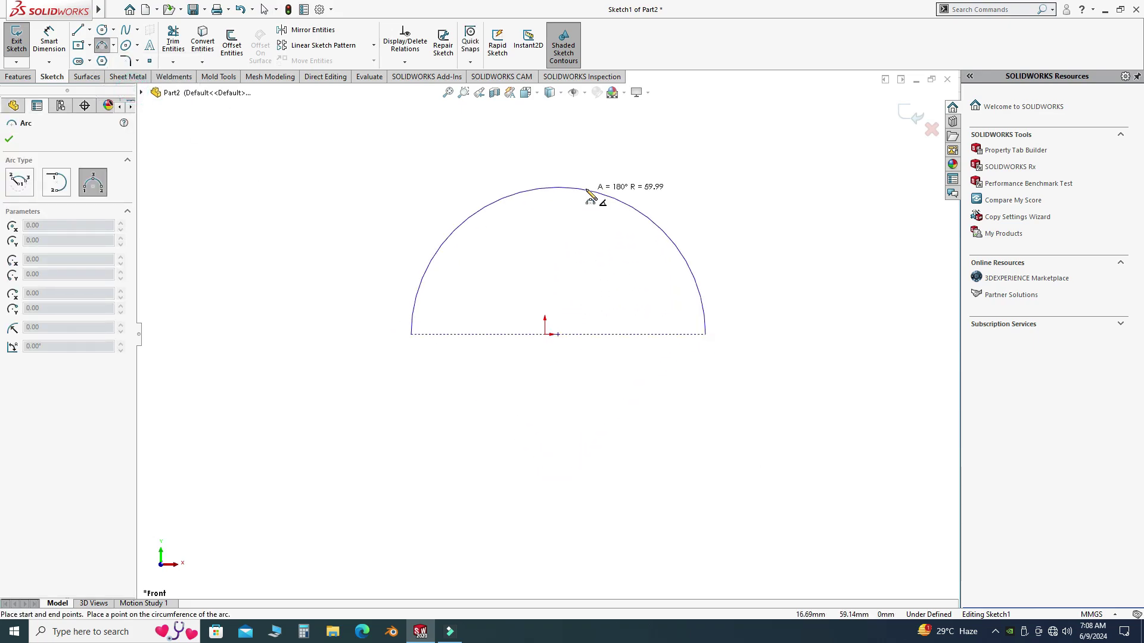
left_click(589, 195)
key("Escape")
mouse_move(521, 215)
middle_mouse_down()
mouse_move(480, 309)
mouse_move(551, 237)
middle_mouse_up()
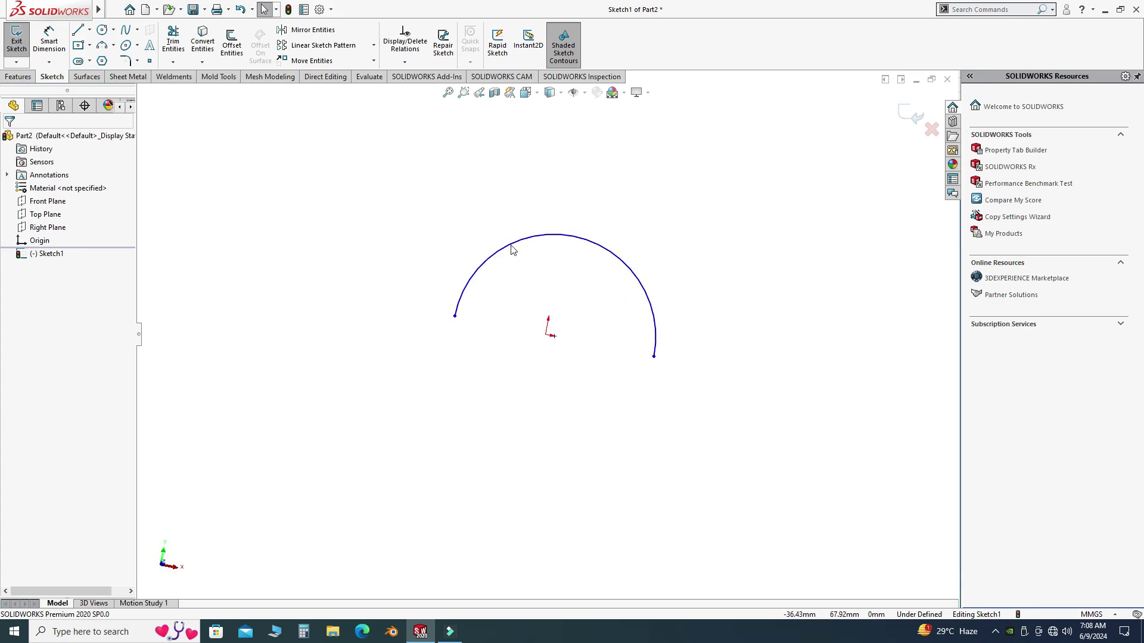
left_click(902, 113)
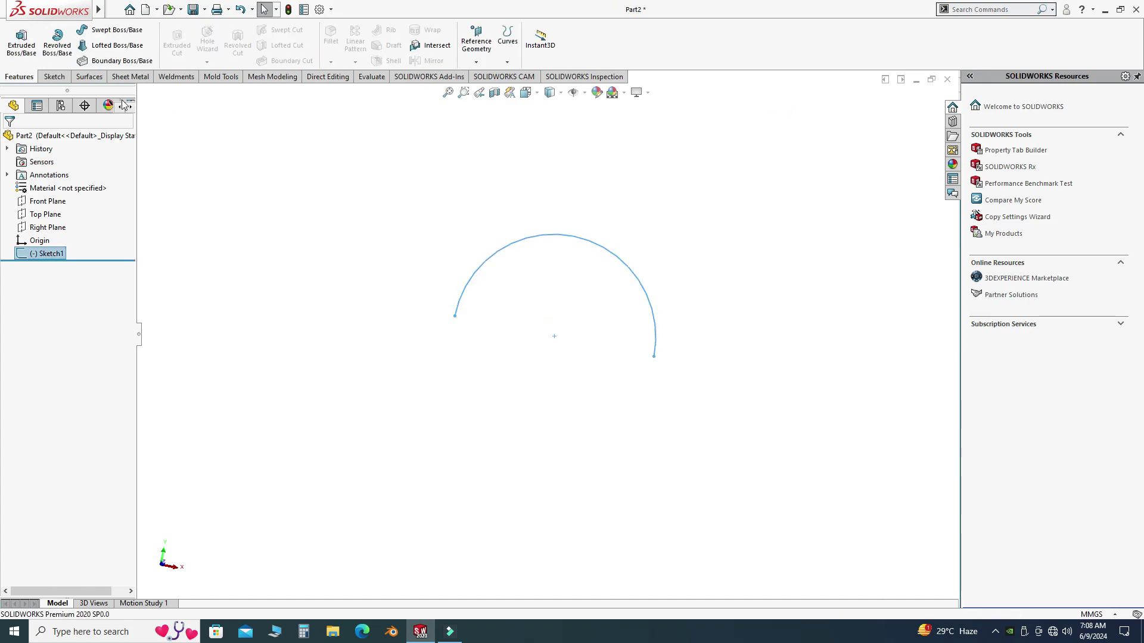
Step: Create reference plane Plane1 offset 110 mm from the Front Plane
left_click(479, 52)
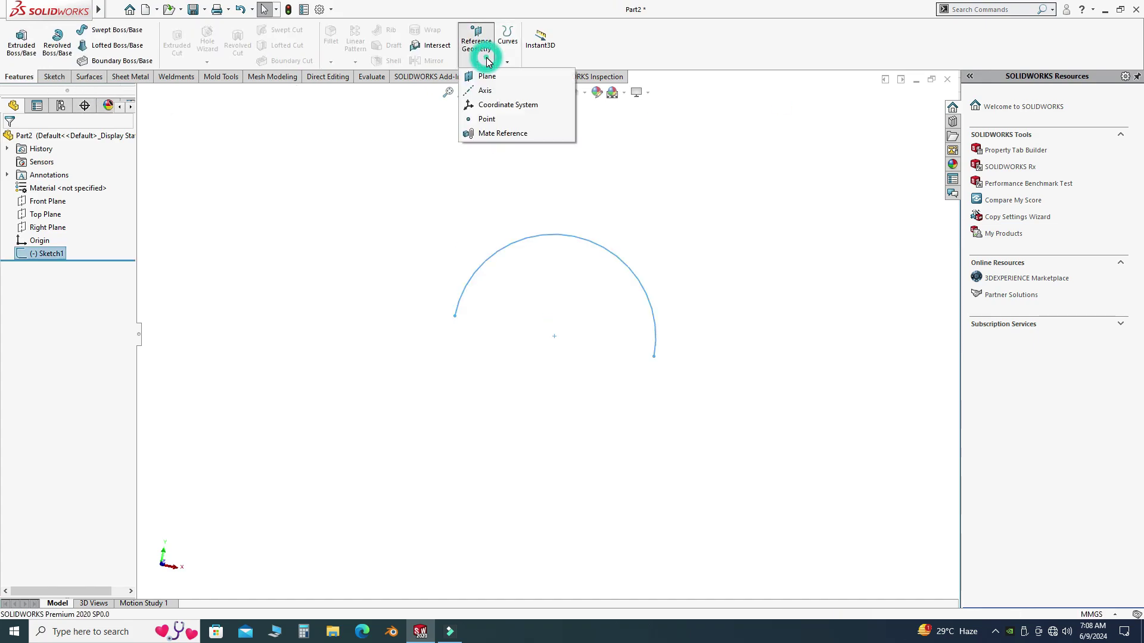
left_click(523, 79)
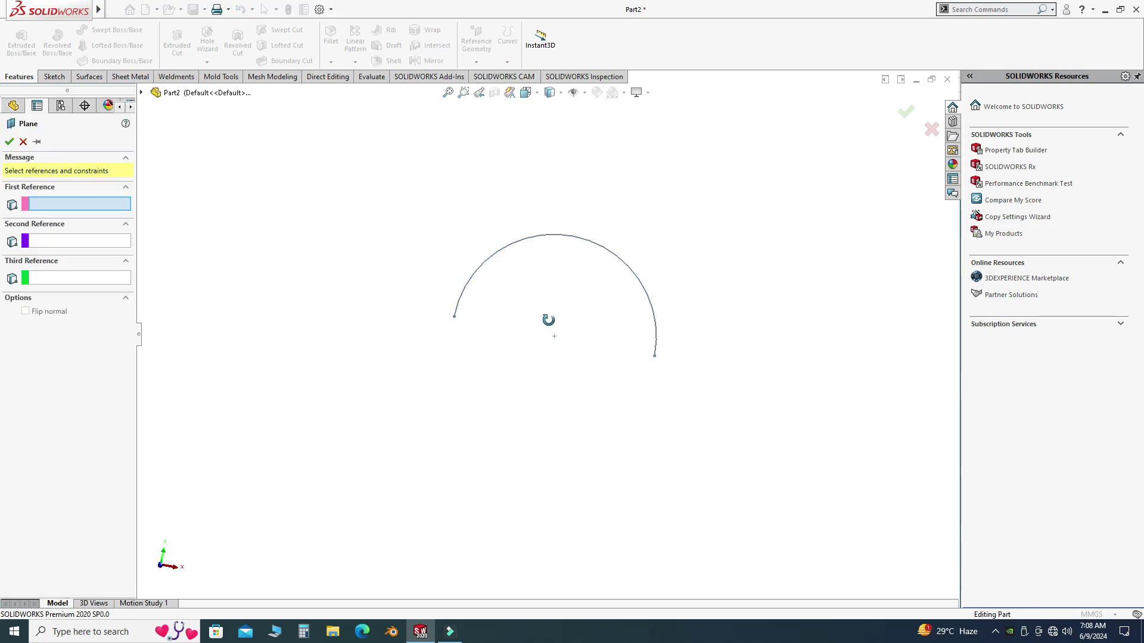
left_click(141, 93)
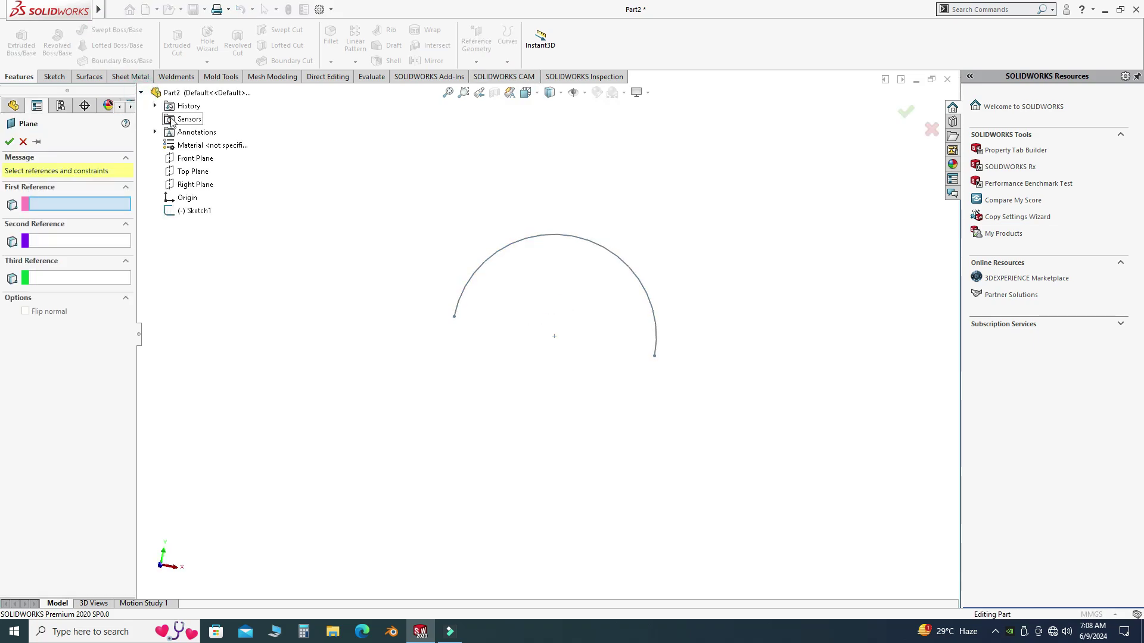
left_click(190, 158)
middle_click_drag(484, 289, 389, 343)
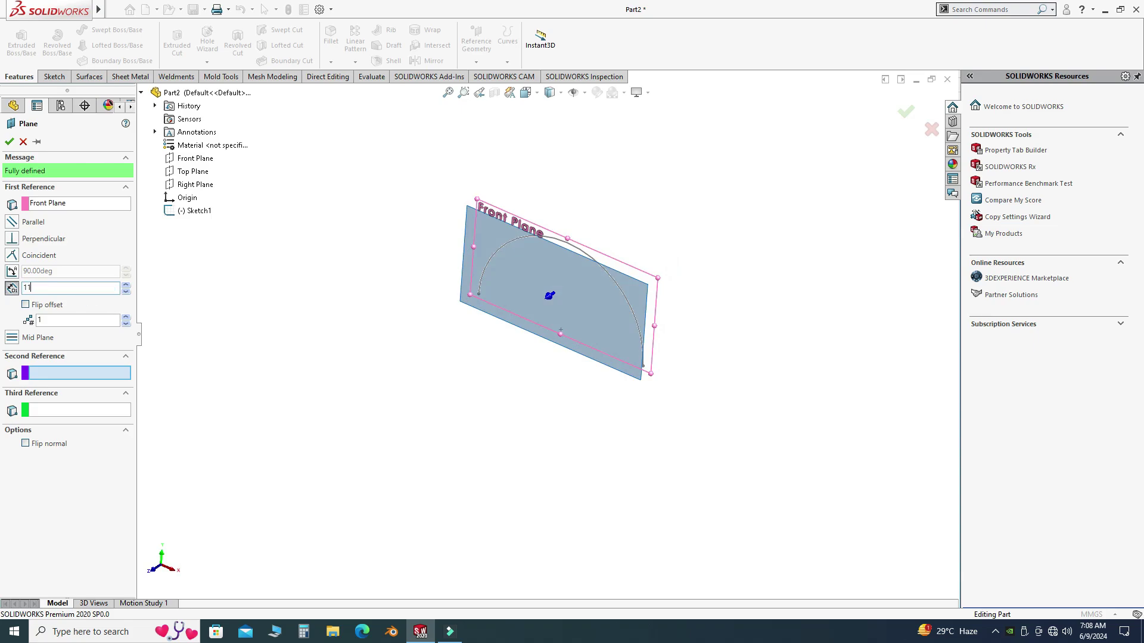
key("Return")
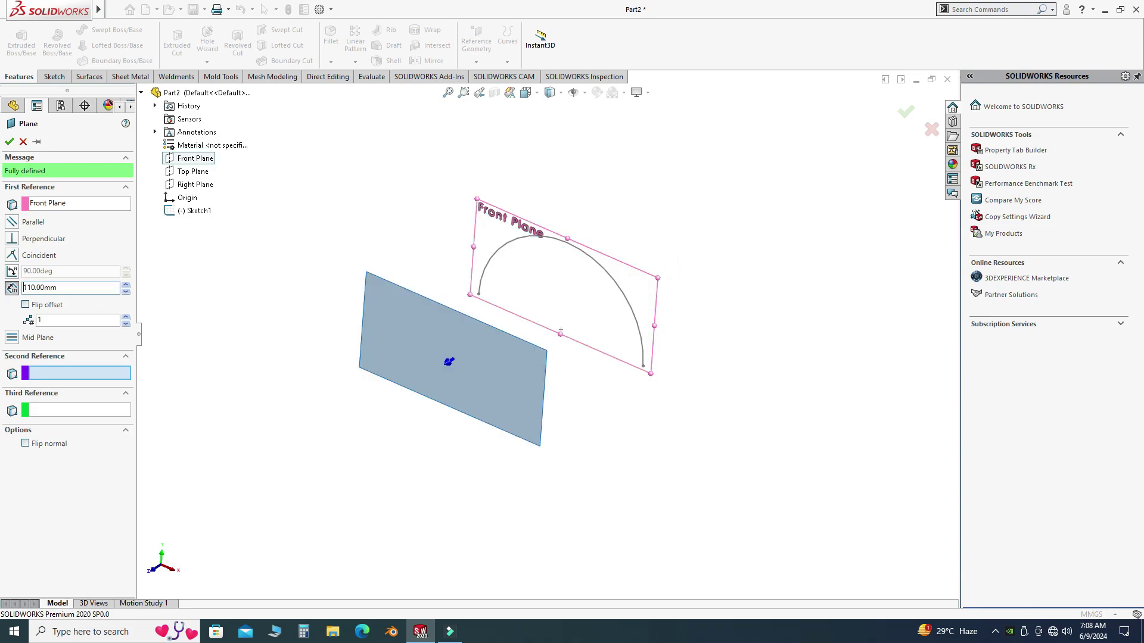
left_click(10, 142)
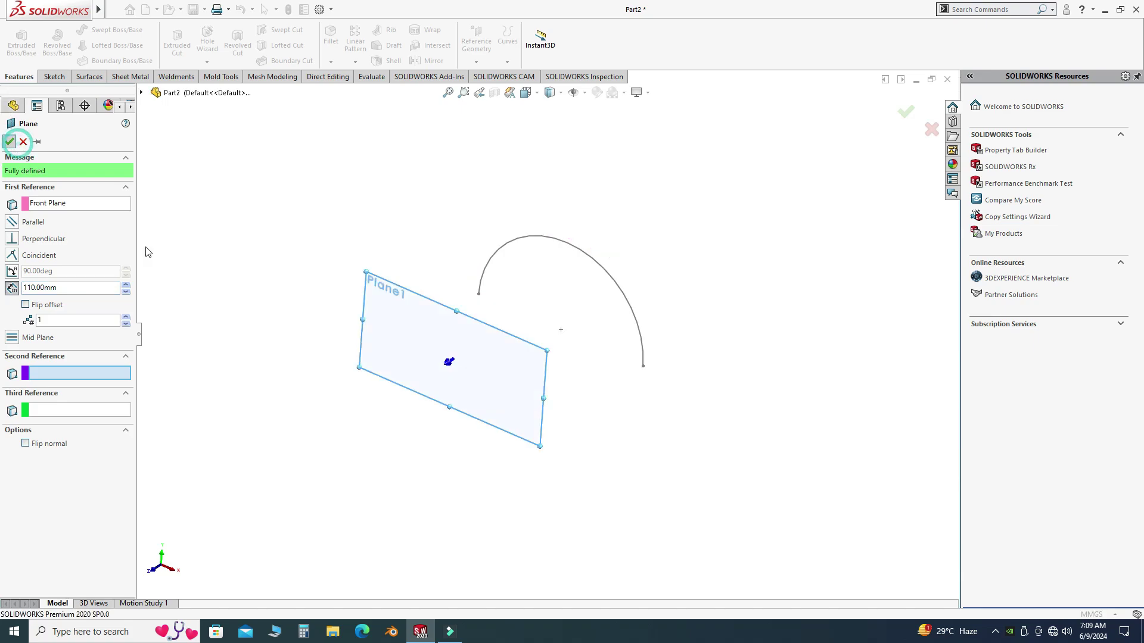
left_click(417, 327)
Step: Start a sketch on Plane1 and view it normal to the plane
left_click(470, 294)
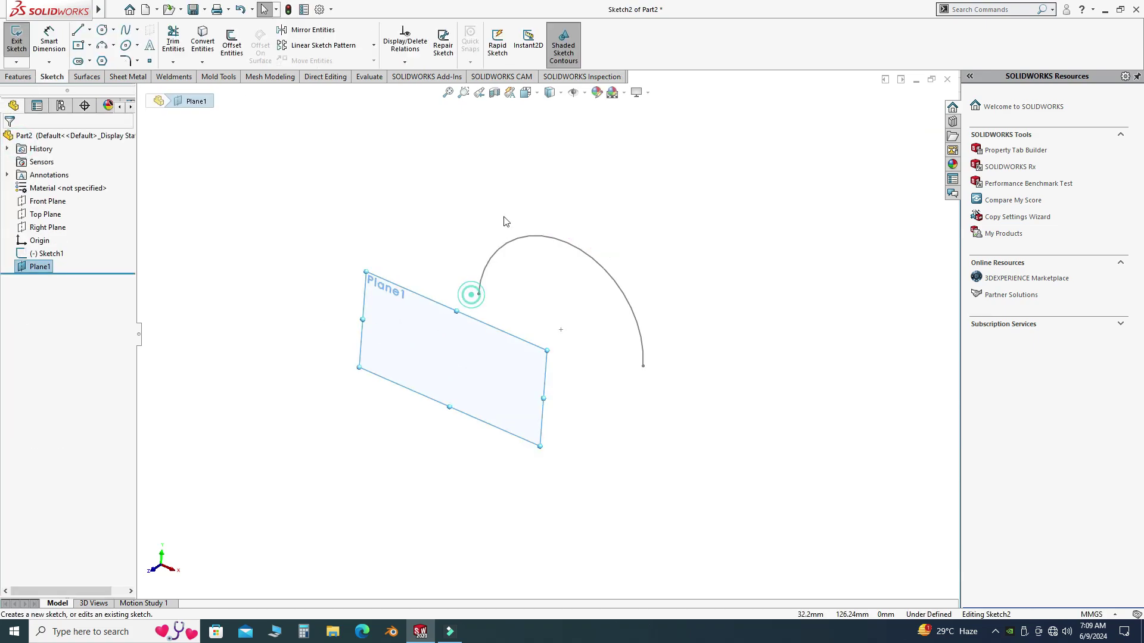
left_click(520, 97)
left_click(391, 337)
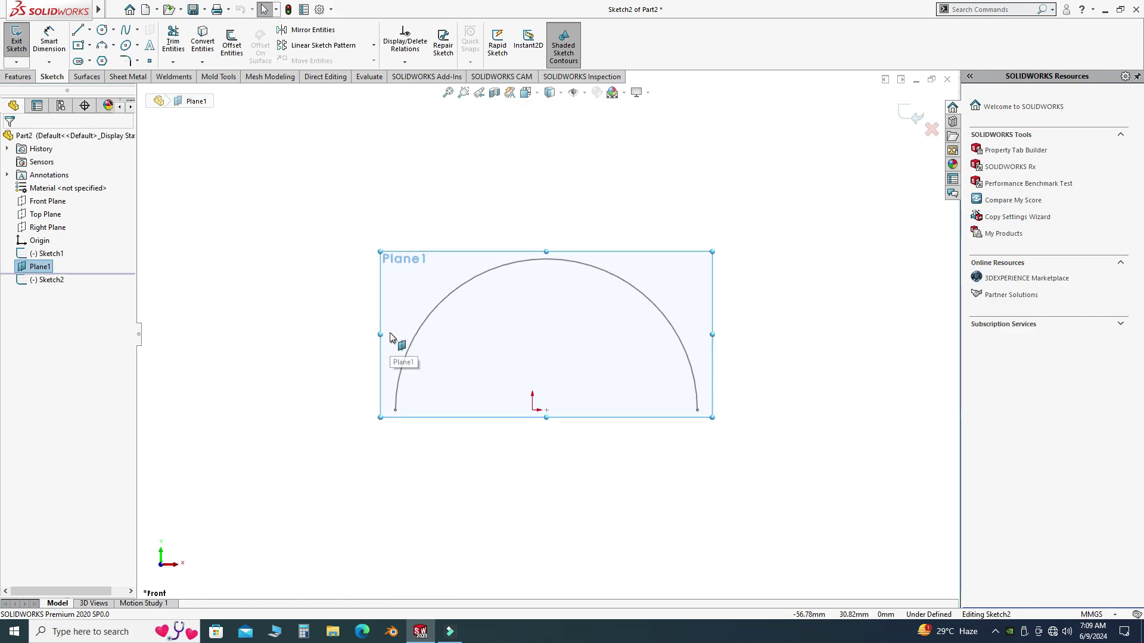
Step: Draw a smaller three-point semicircular arc as Sketch2, exit, and orbit to a 3D view
left_click(113, 46)
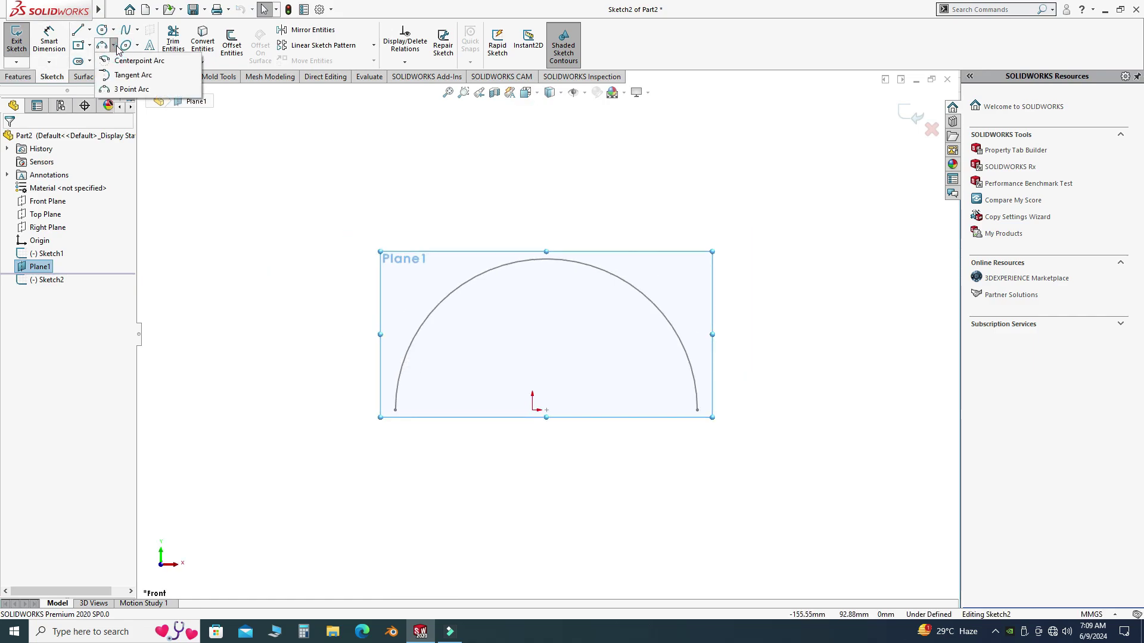
left_click(128, 89)
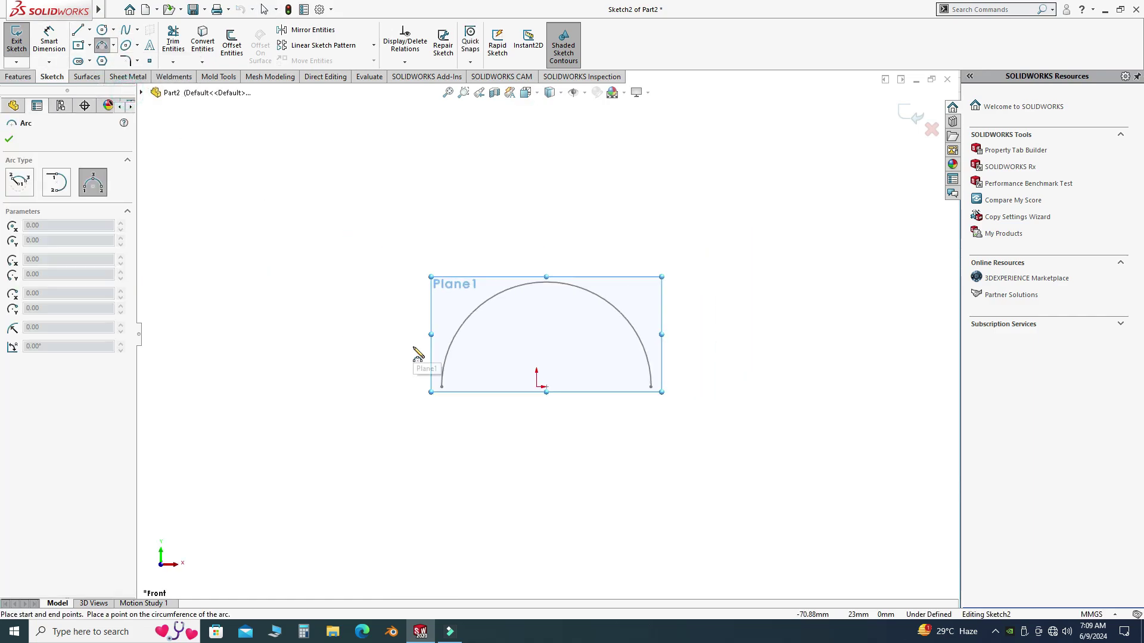
scroll(502, 377, "down", 2)
left_click(452, 390)
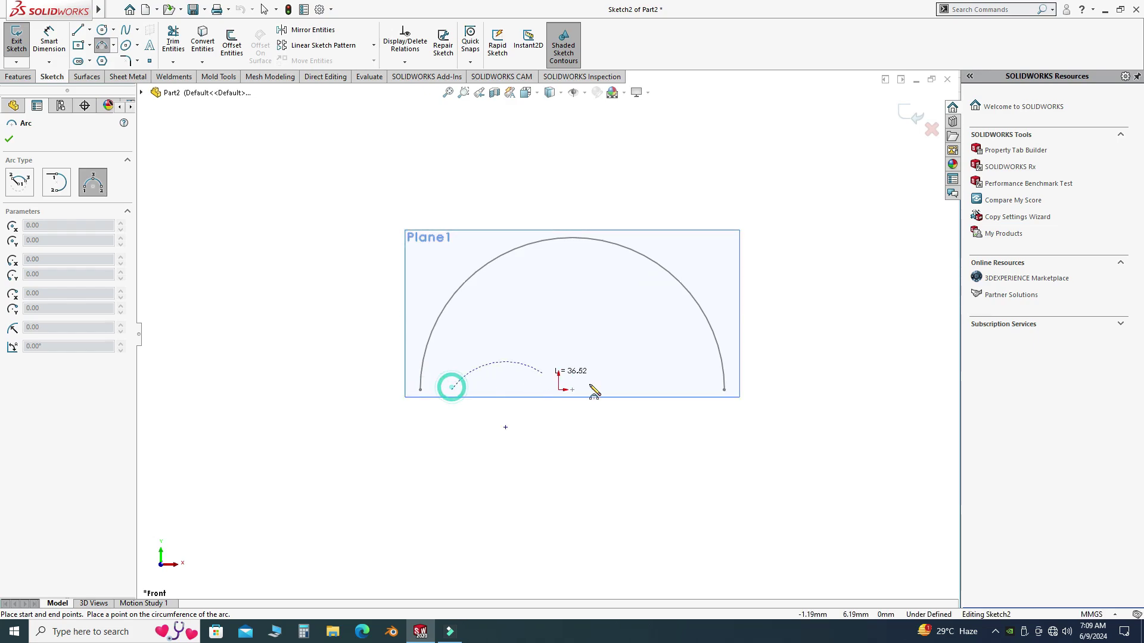
left_click(678, 389)
left_click(595, 284)
key("Escape")
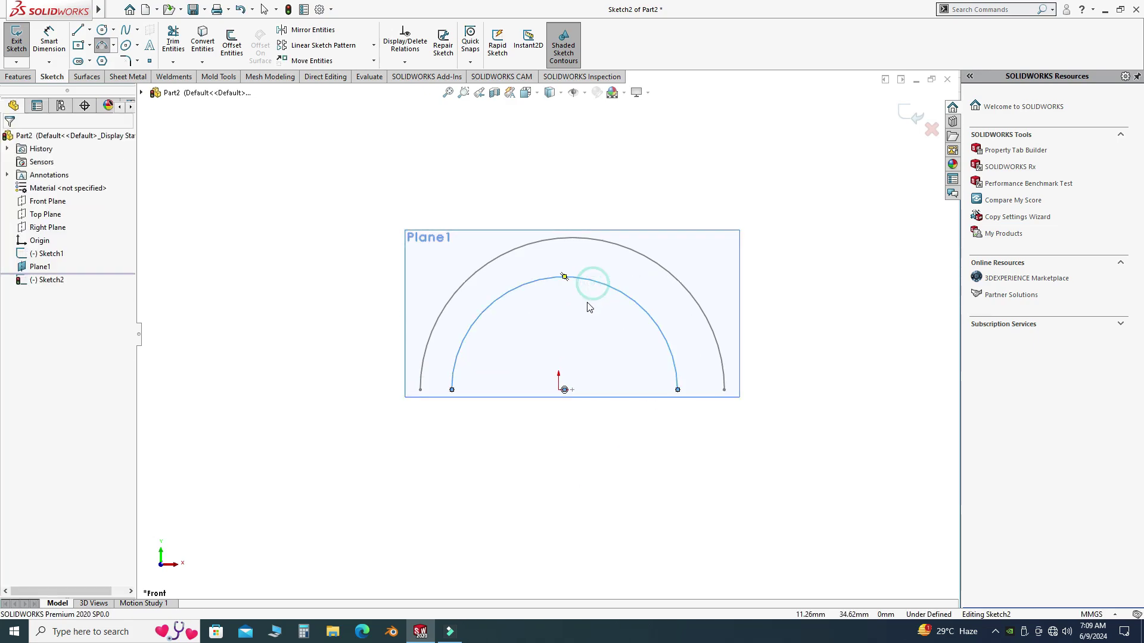
left_click(914, 116)
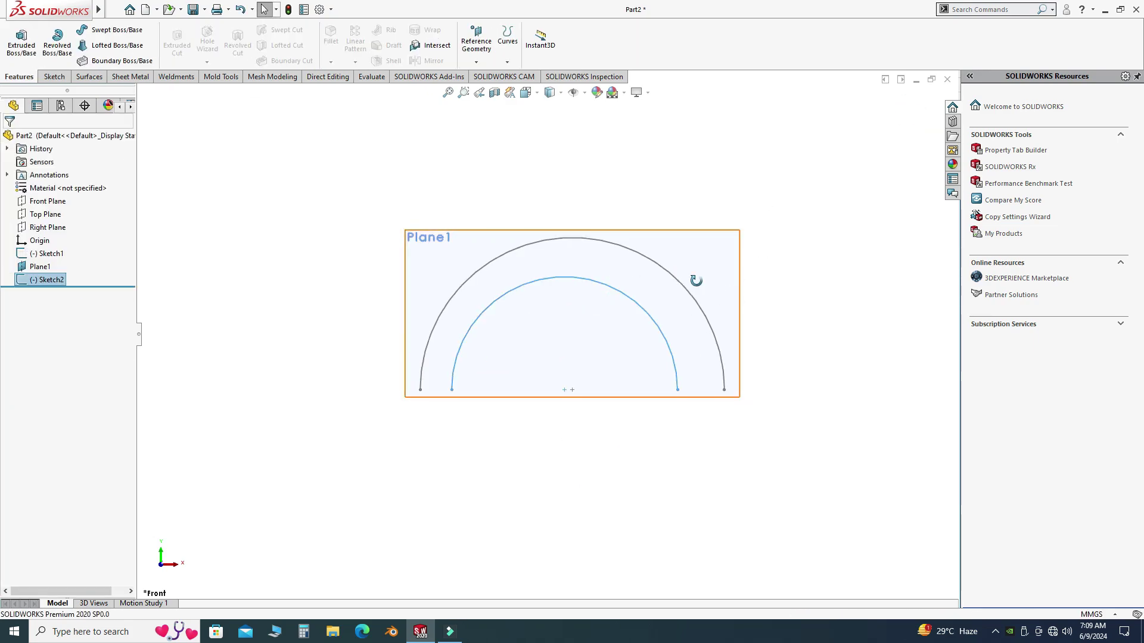
mouse_move(694, 280)
middle_mouse_down()
mouse_move(692, 342)
mouse_move(661, 379)
mouse_move(646, 339)
middle_mouse_up()
key("Escape")
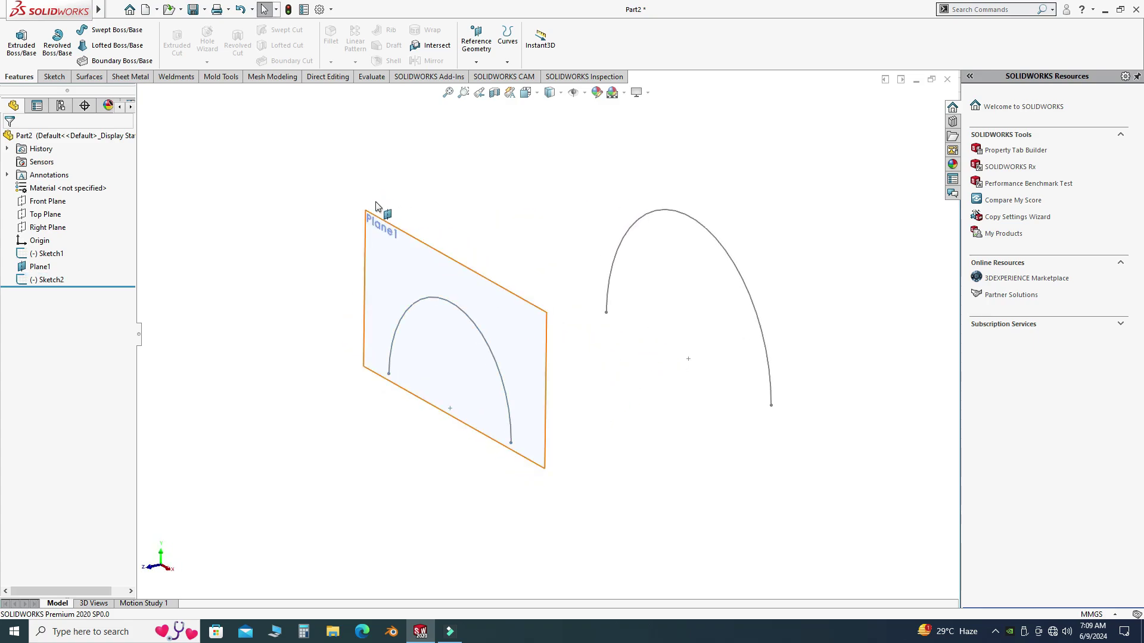
Step: Create Plane2 offset 100 mm from the Front Plane, flipped opposite Plane1
left_click(476, 42)
left_click(484, 77)
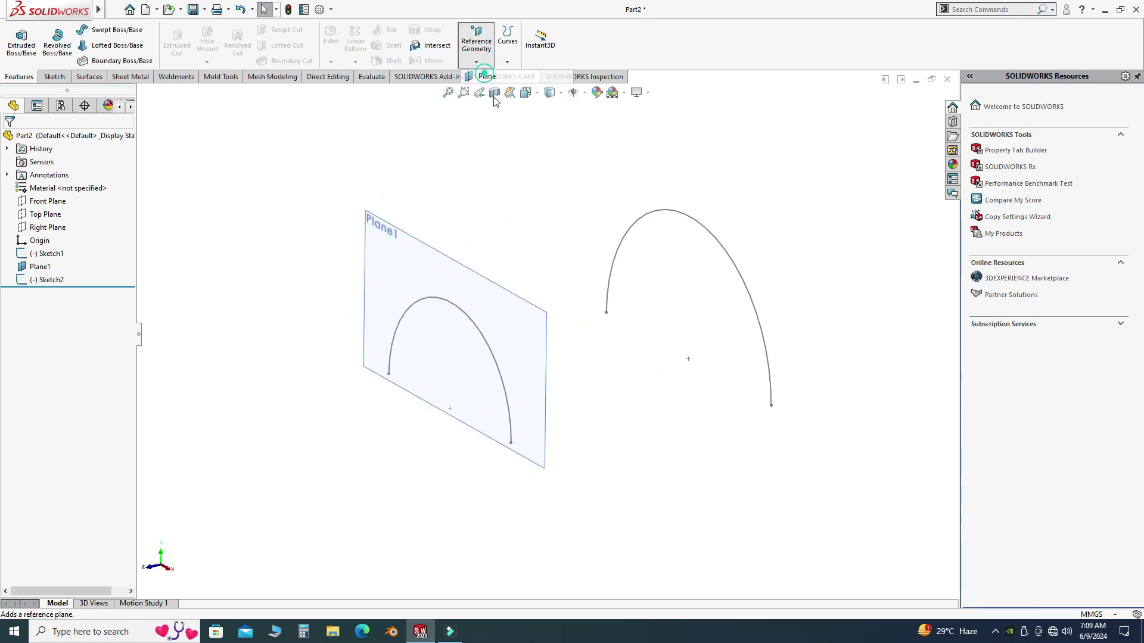
left_click(142, 93)
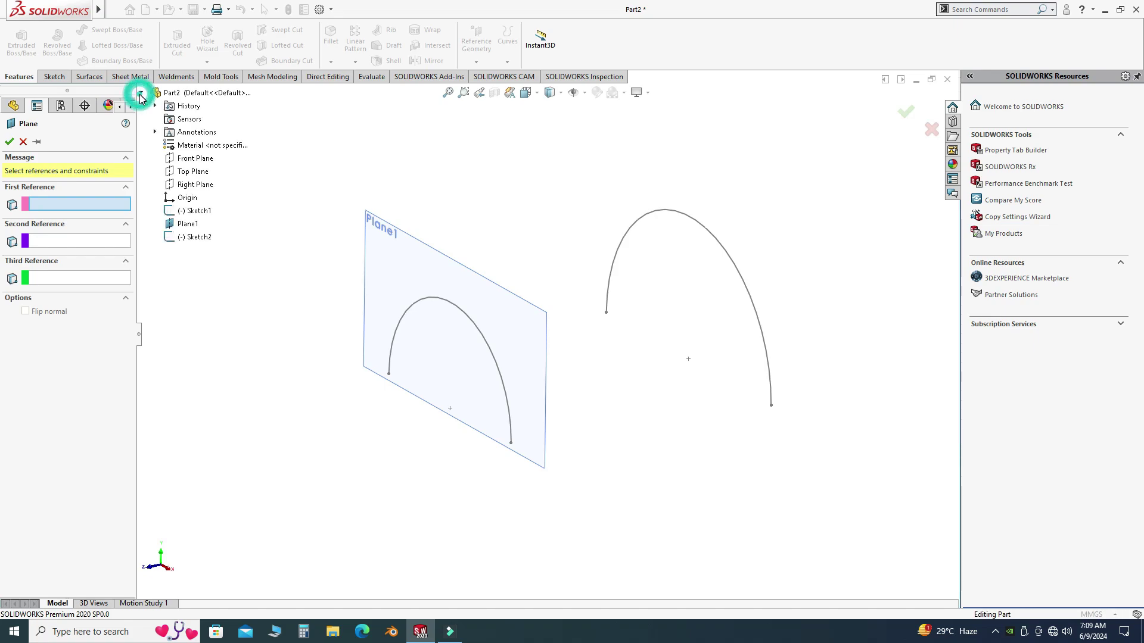
left_click(182, 160)
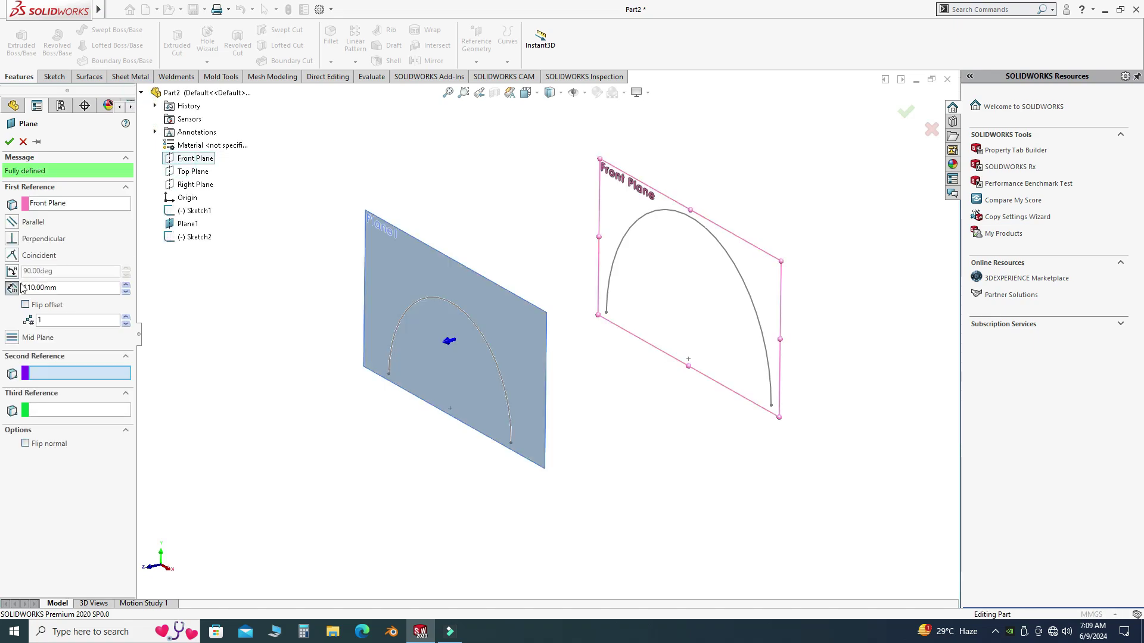
left_click(26, 305)
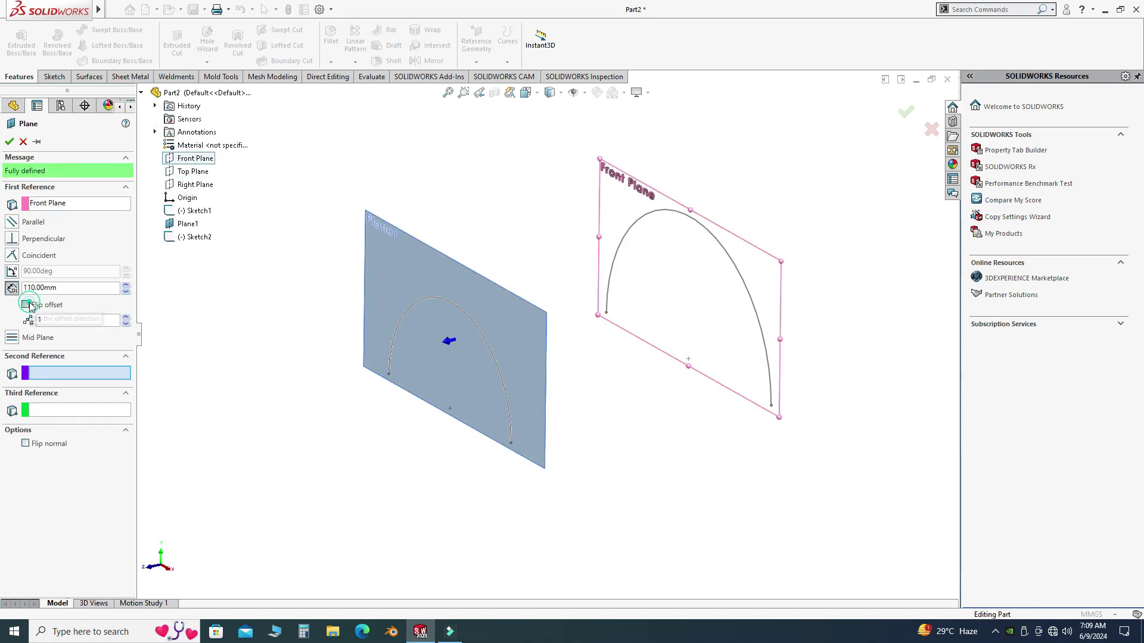
double_click(81, 287)
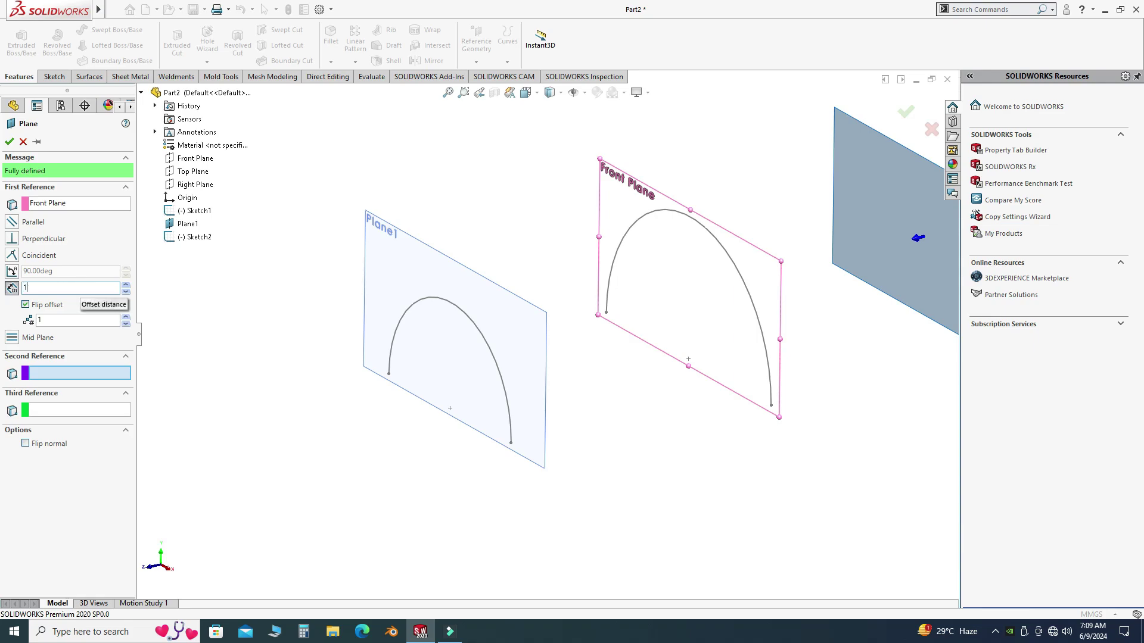
type("100")
key("Return")
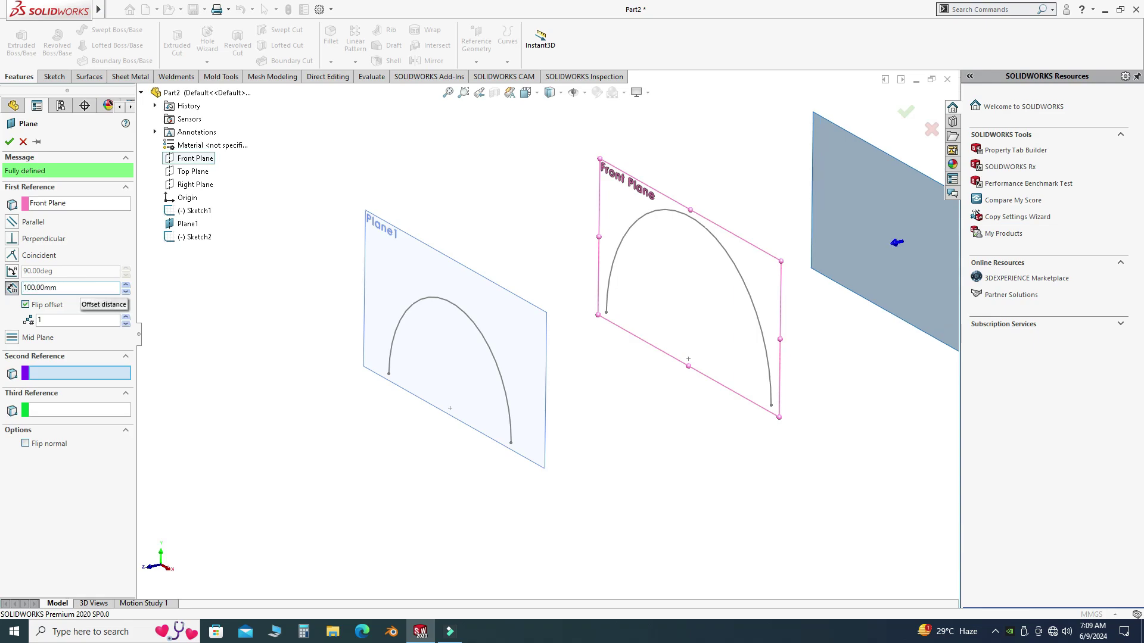
left_click(9, 142)
middle_click_drag(417, 298, 524, 178)
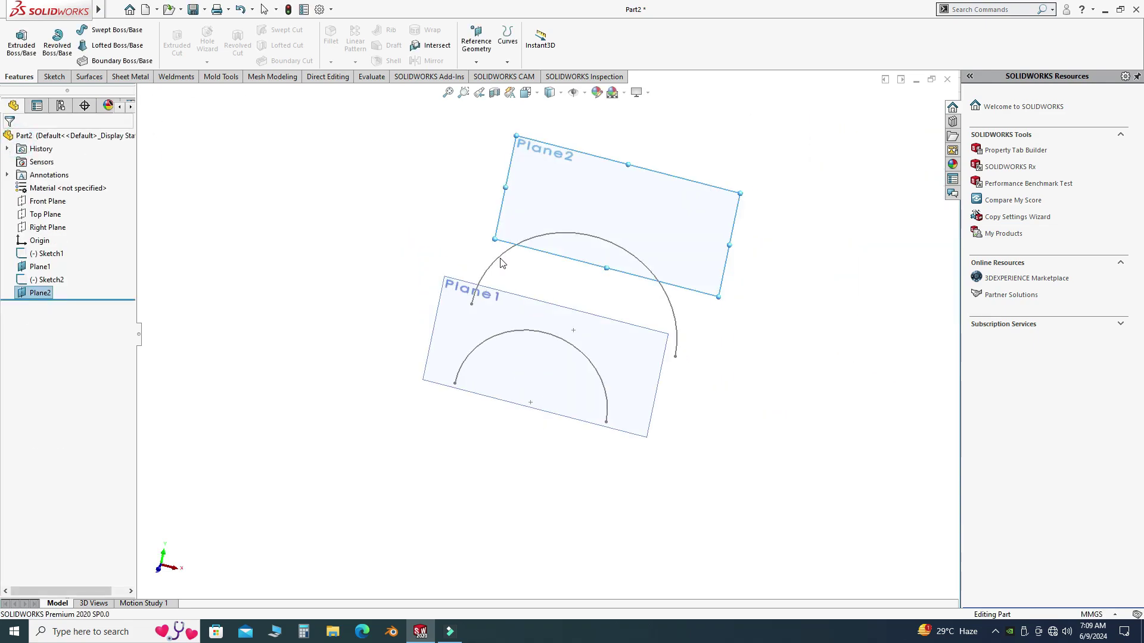
left_click(532, 171)
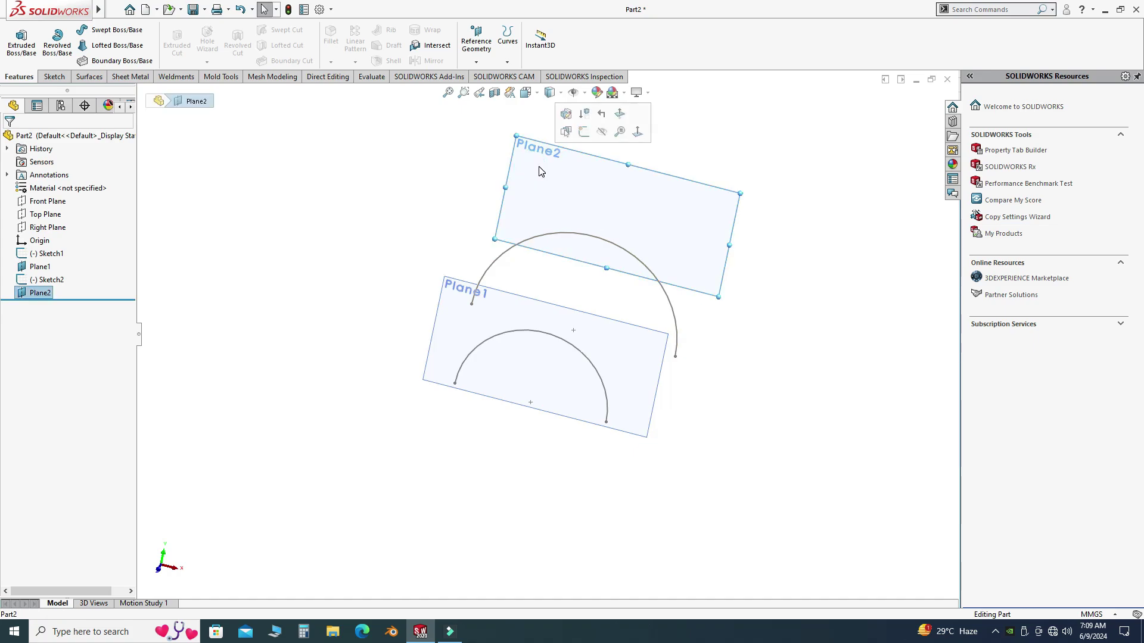
Step: Start a sketch on Plane2 and view it normal to the plane
left_click(578, 135)
left_click(549, 92)
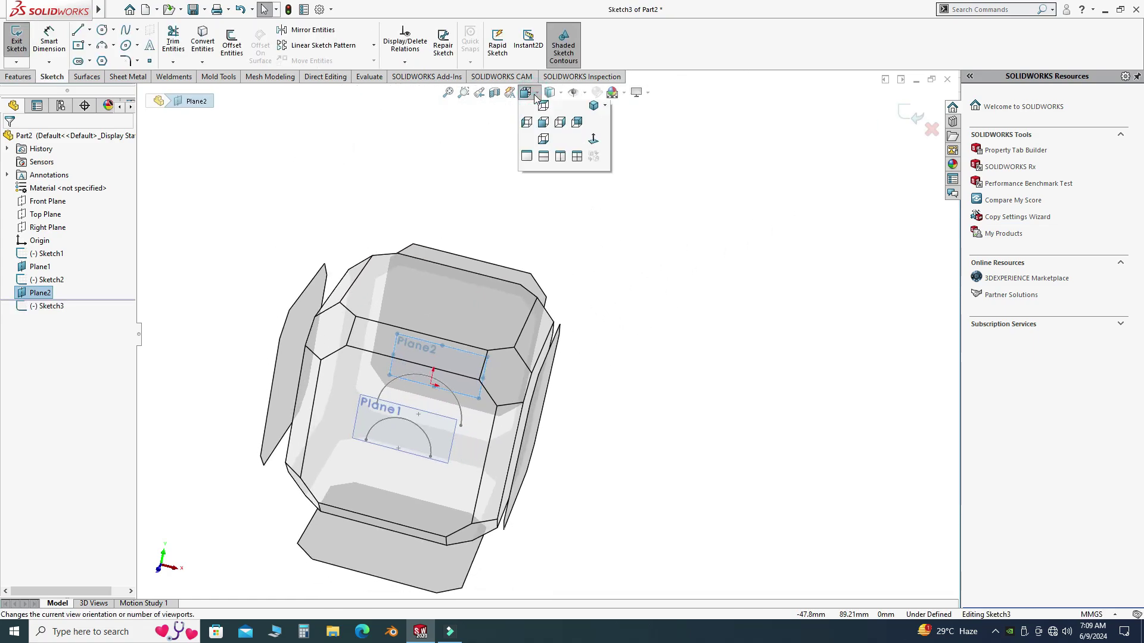
left_click(592, 156)
left_click(511, 205)
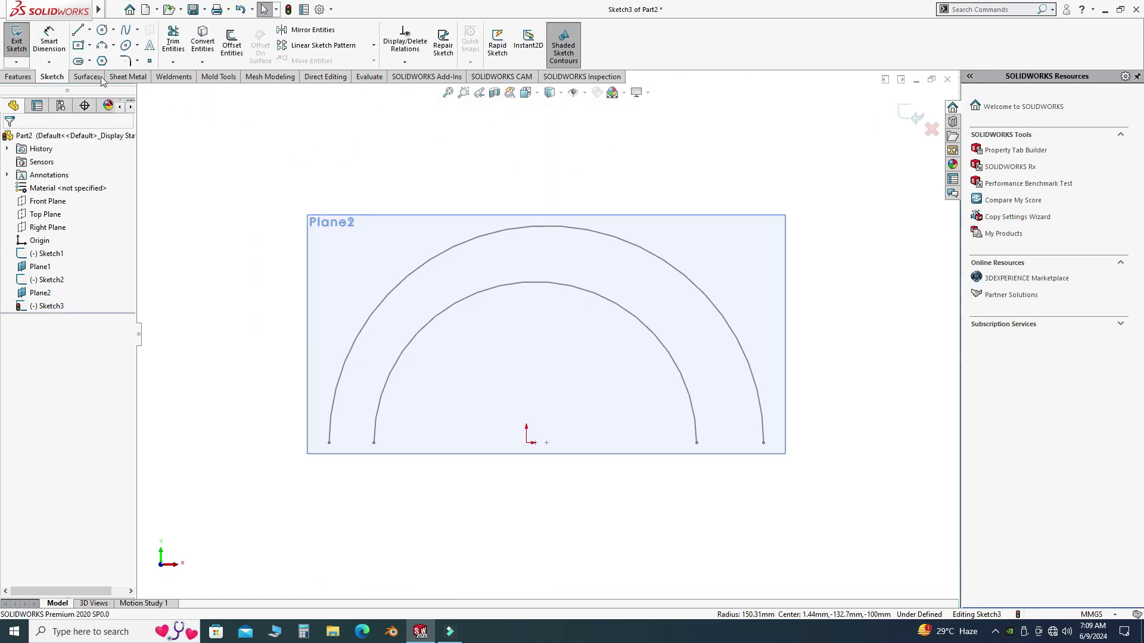
Step: Draw a wide three-point semicircular arc as Sketch3 and exit the sketch
left_click(113, 45)
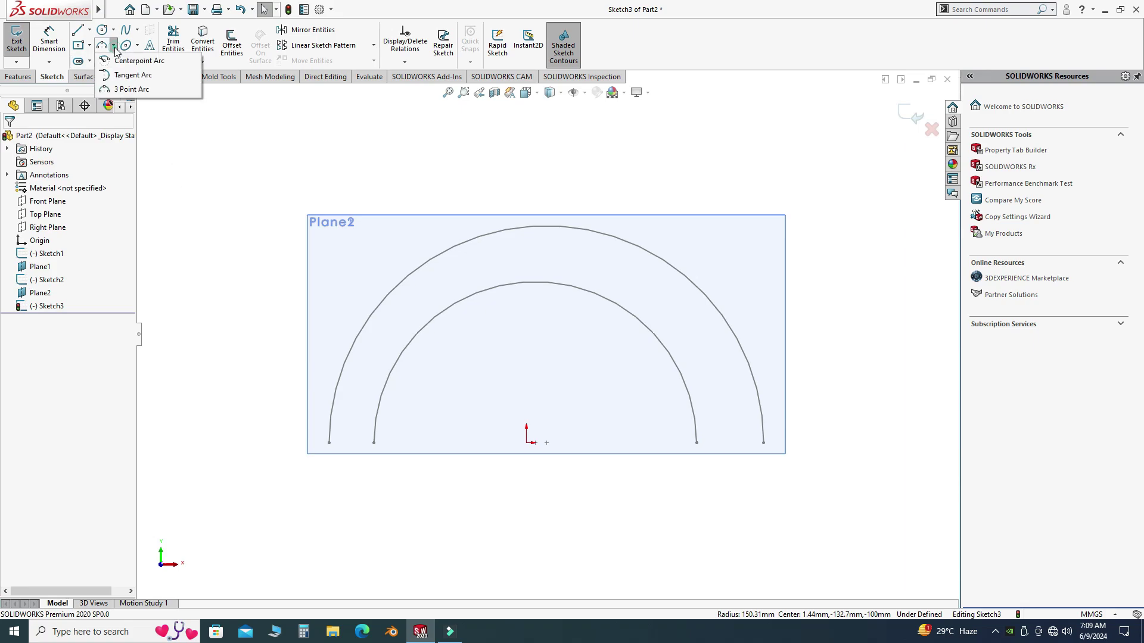
left_click(128, 85)
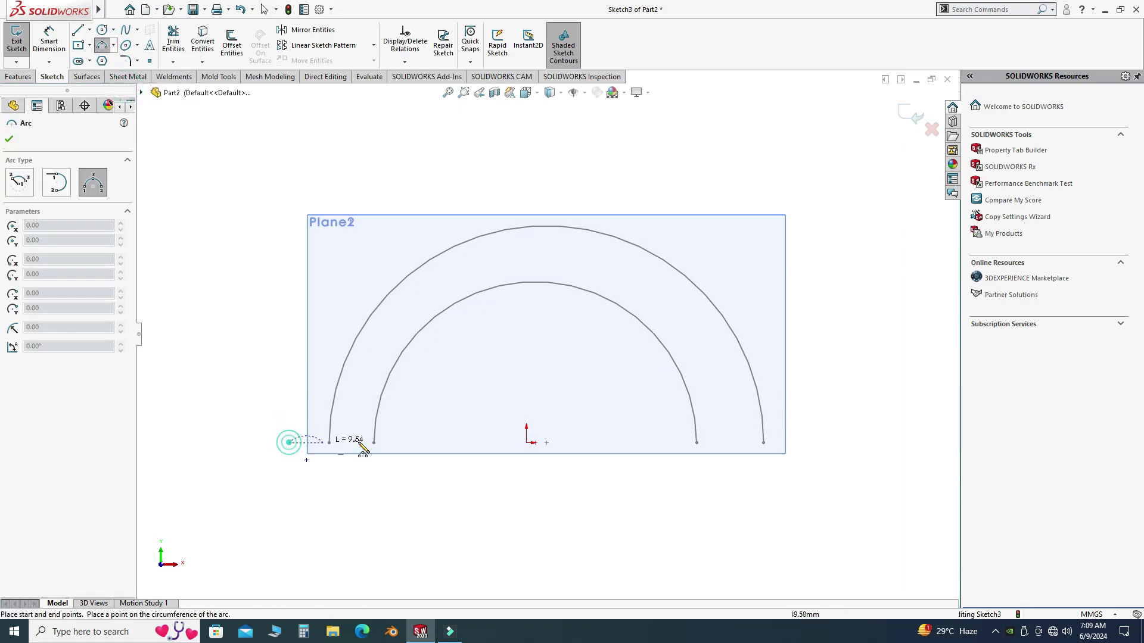
left_click(289, 443)
left_click(838, 443)
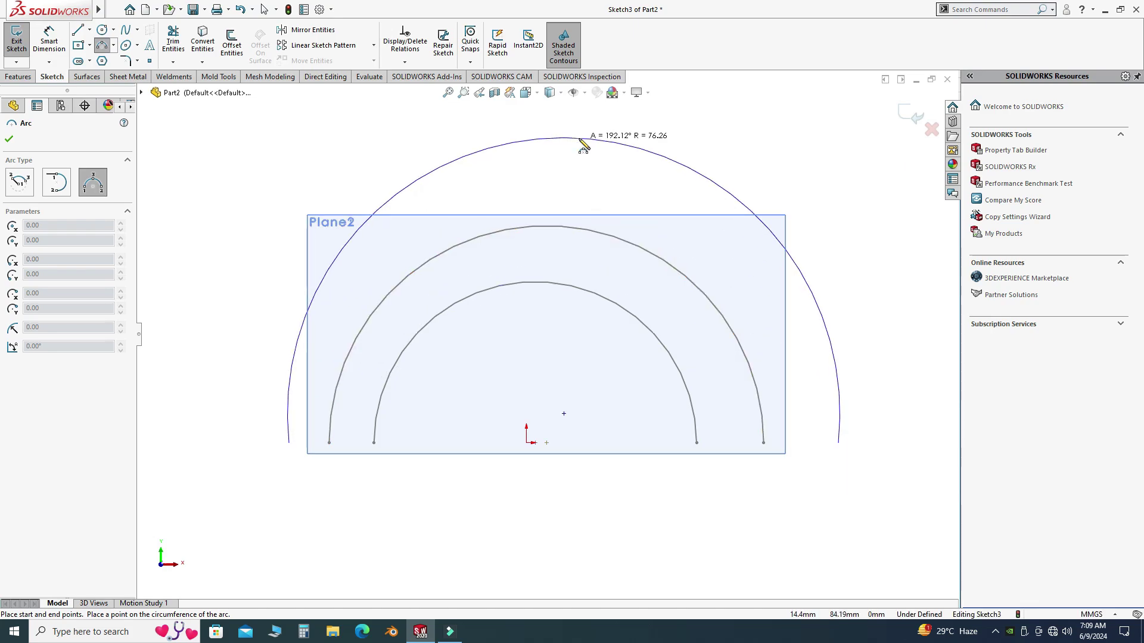
left_click(584, 172)
key("Escape")
key("f")
left_click(912, 115)
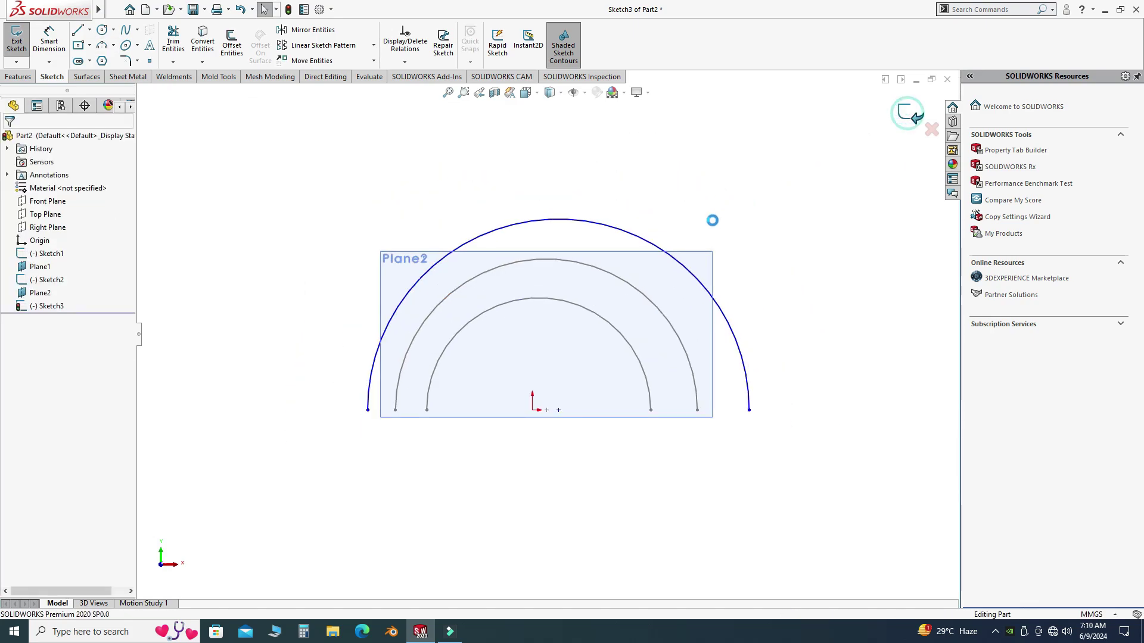
middle_click_drag(692, 237, 507, 286)
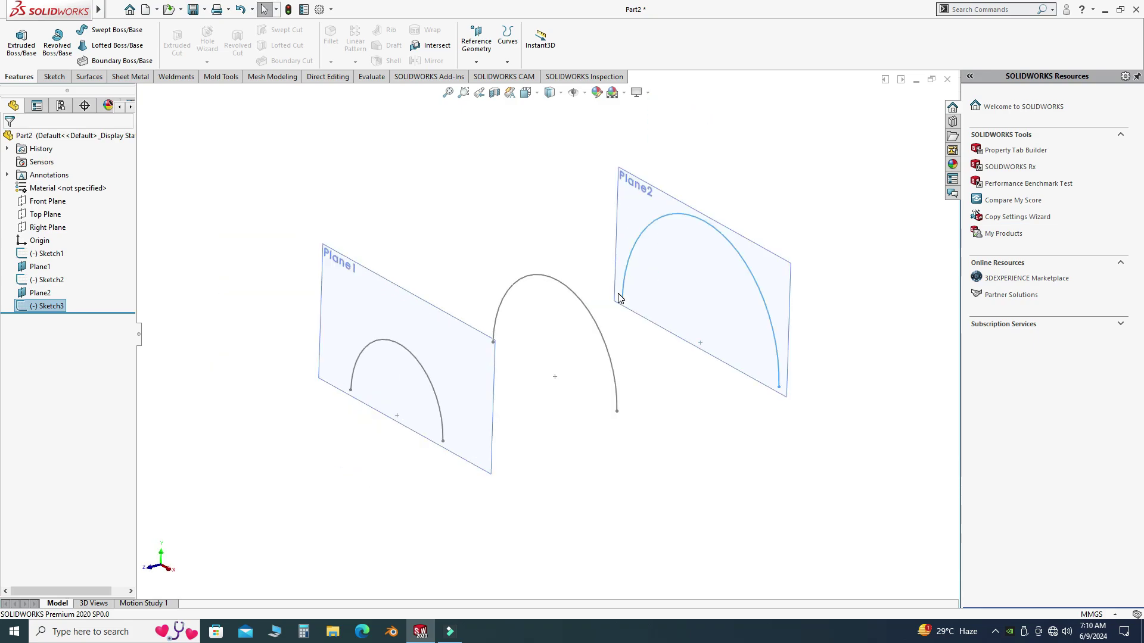
Step: Hide Plane1 and Plane2 so only the three arcs remain visible
left_click(395, 302)
left_click(465, 271)
left_click(636, 208)
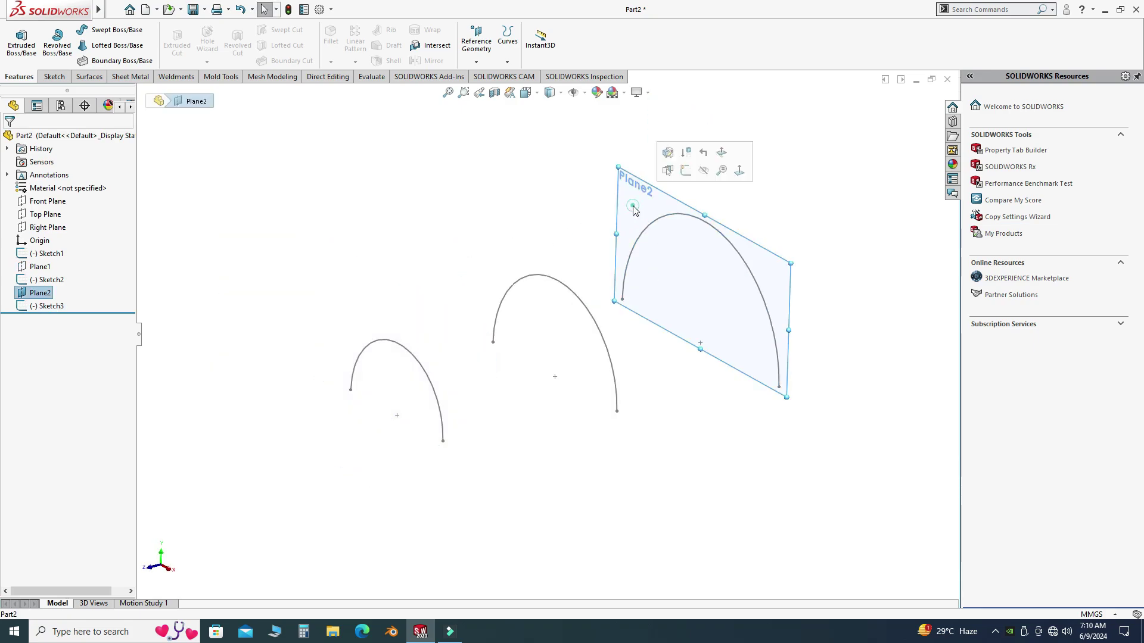
left_click(698, 175)
mouse_move(350, 283)
middle_mouse_down()
mouse_move(378, 278)
mouse_move(274, 235)
middle_mouse_up()
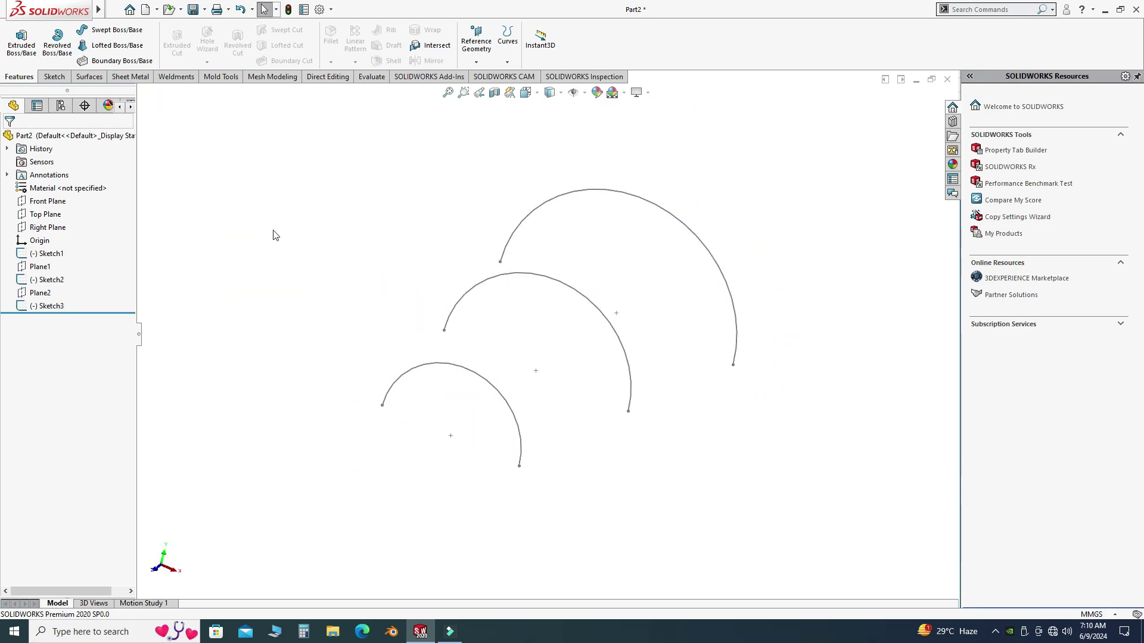
Step: Start a 3D sketch and draw a spline through the three arcs' ends on one side
left_click(54, 76)
left_click(16, 62)
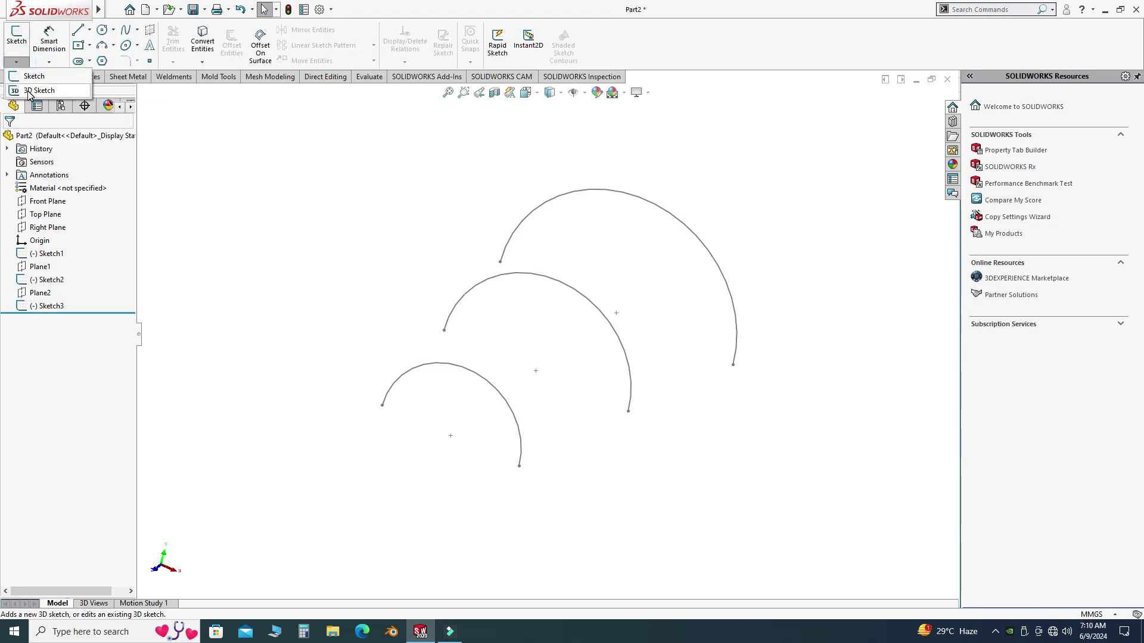
left_click(31, 91)
left_click(138, 30)
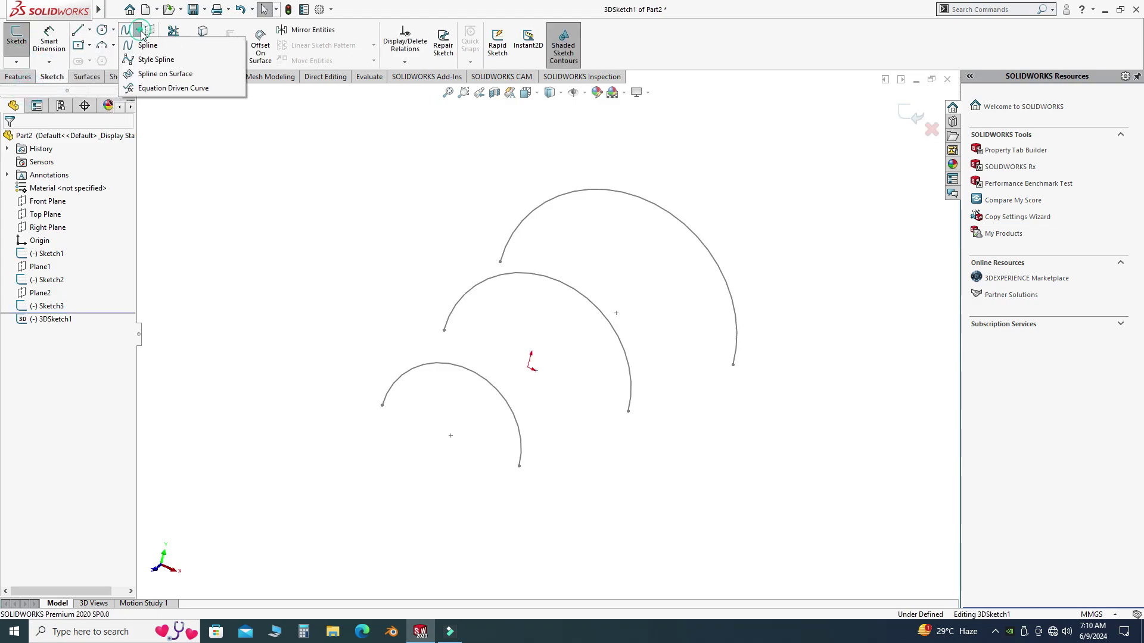
left_click(148, 43)
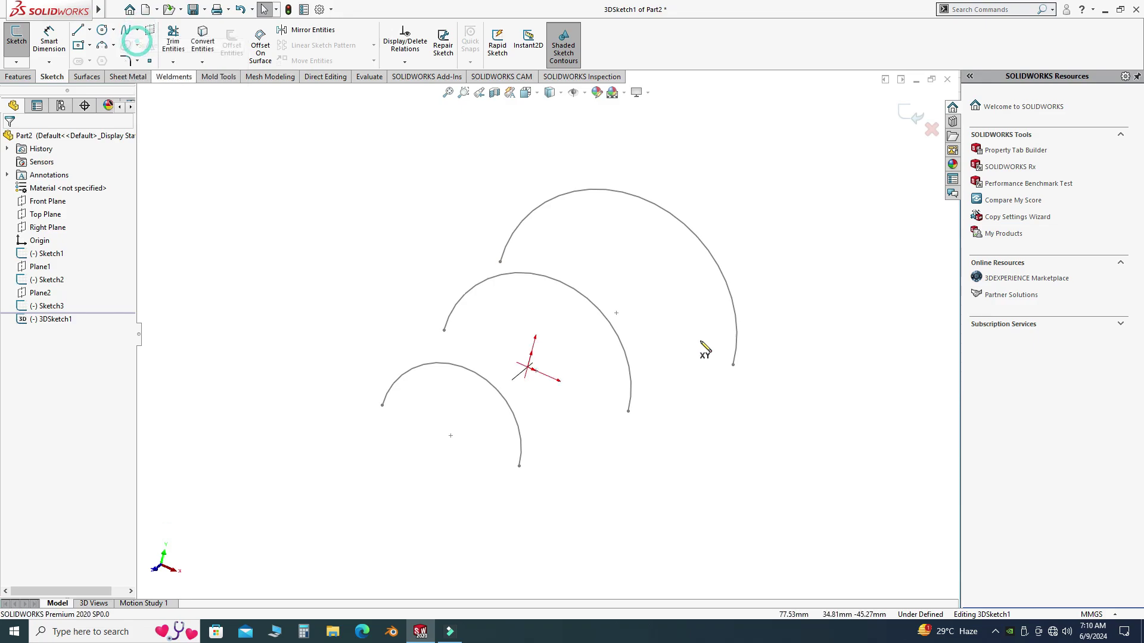
left_click(733, 365)
left_click(629, 411)
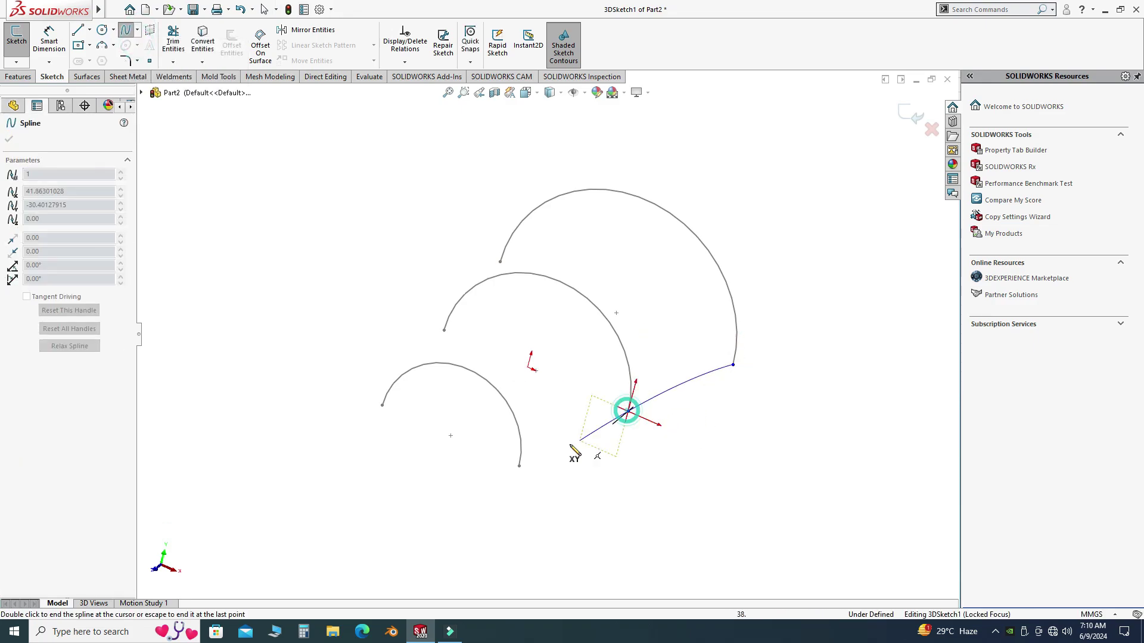
double_click(519, 466)
key("Escape")
mouse_move(521, 470)
middle_mouse_down()
mouse_move(513, 398)
mouse_move(548, 389)
mouse_move(159, 37)
middle_mouse_up()
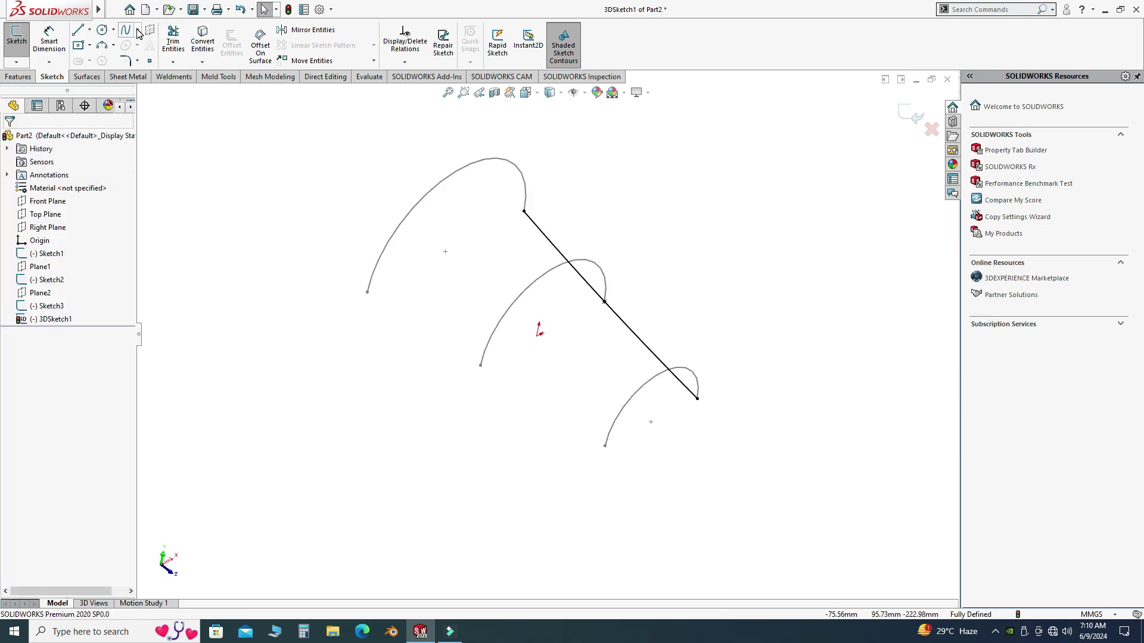
Step: Draw a second spline through the arc ends on the opposite side
left_click(137, 30)
left_click(146, 42)
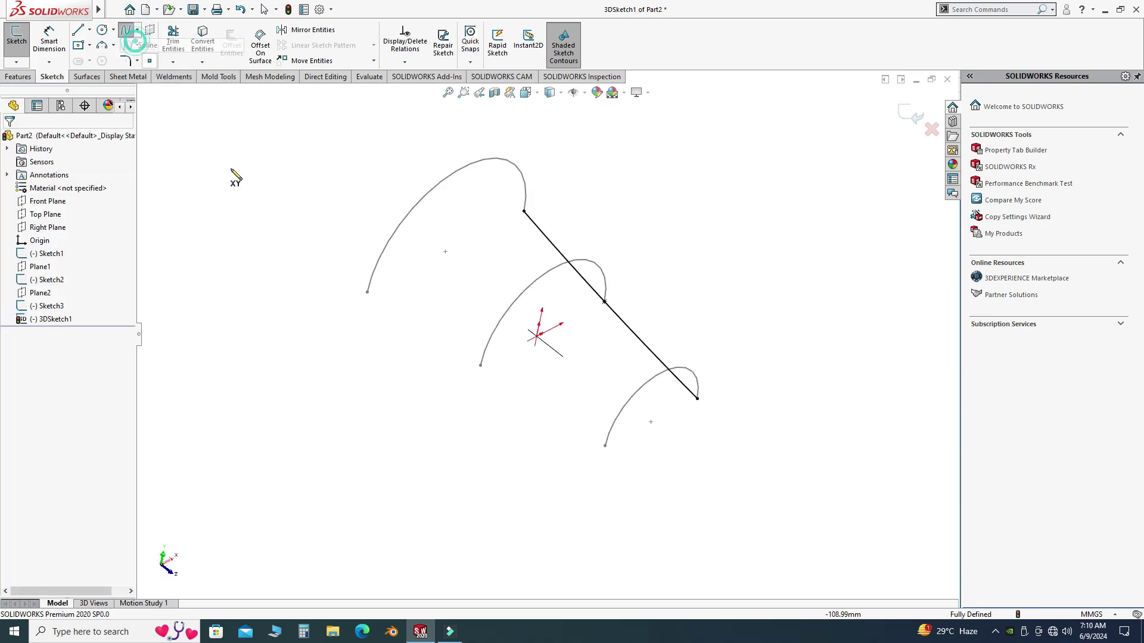
left_click(367, 292)
left_click(480, 364)
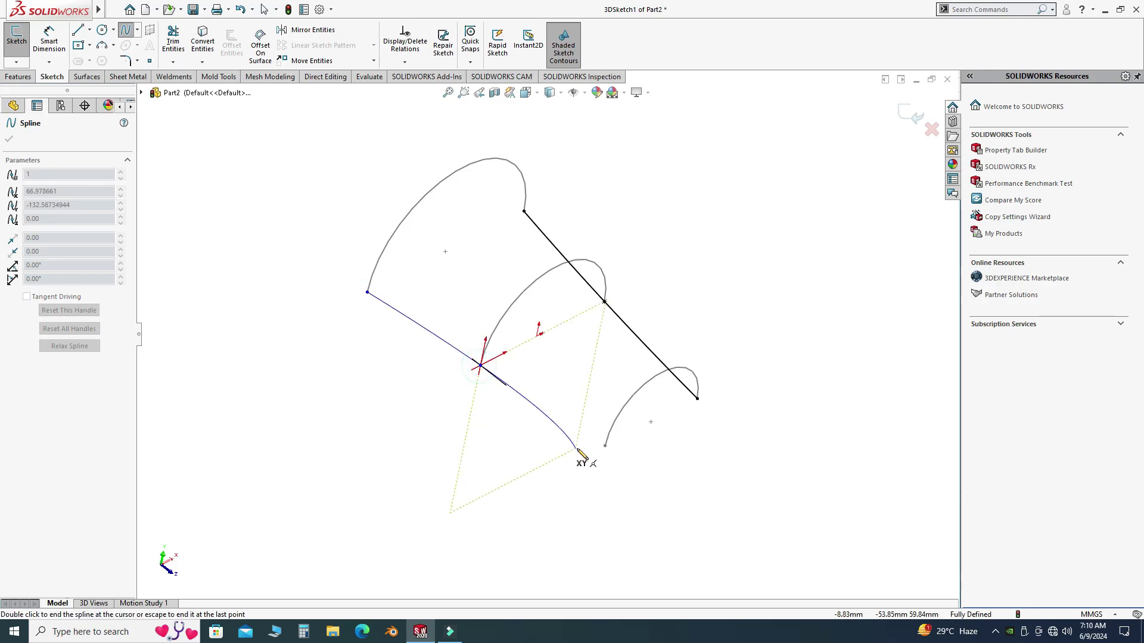
double_click(605, 446)
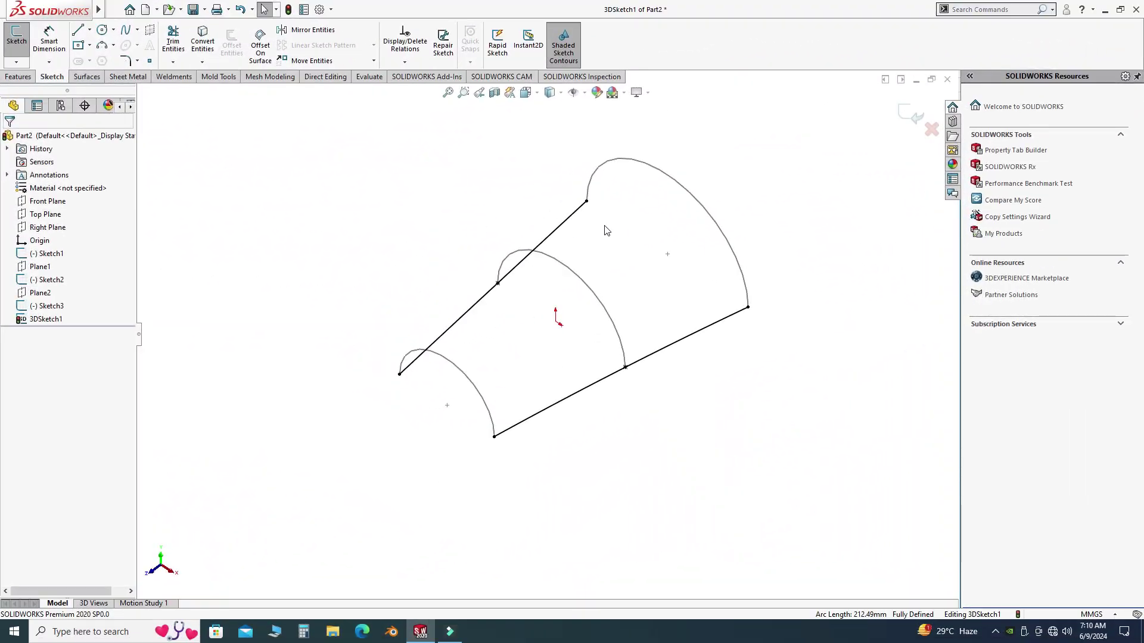
middle_click_drag(606, 230, 612, 229)
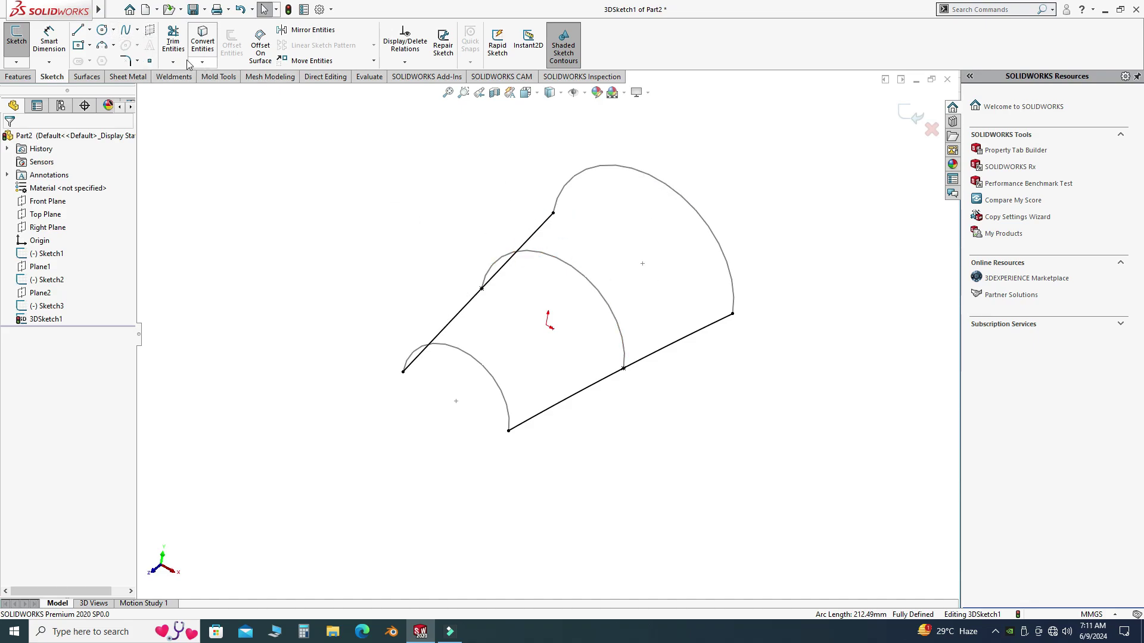
Step: Draw a spline from the largest arch's crown over the middle crown to the smallest arch
left_click(136, 33)
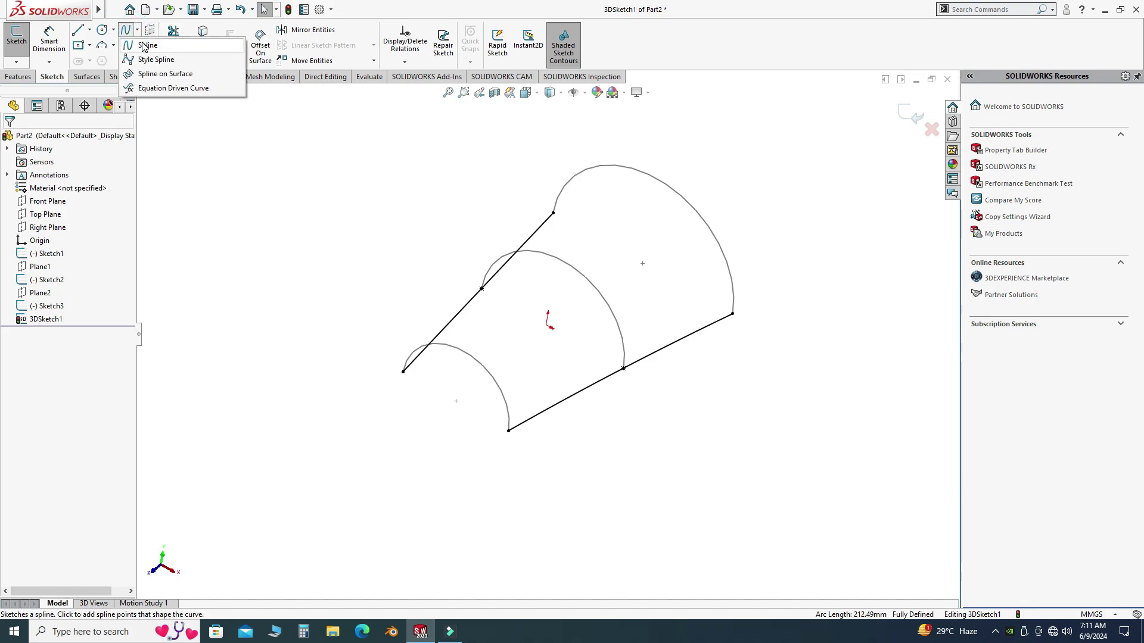
left_click(146, 40)
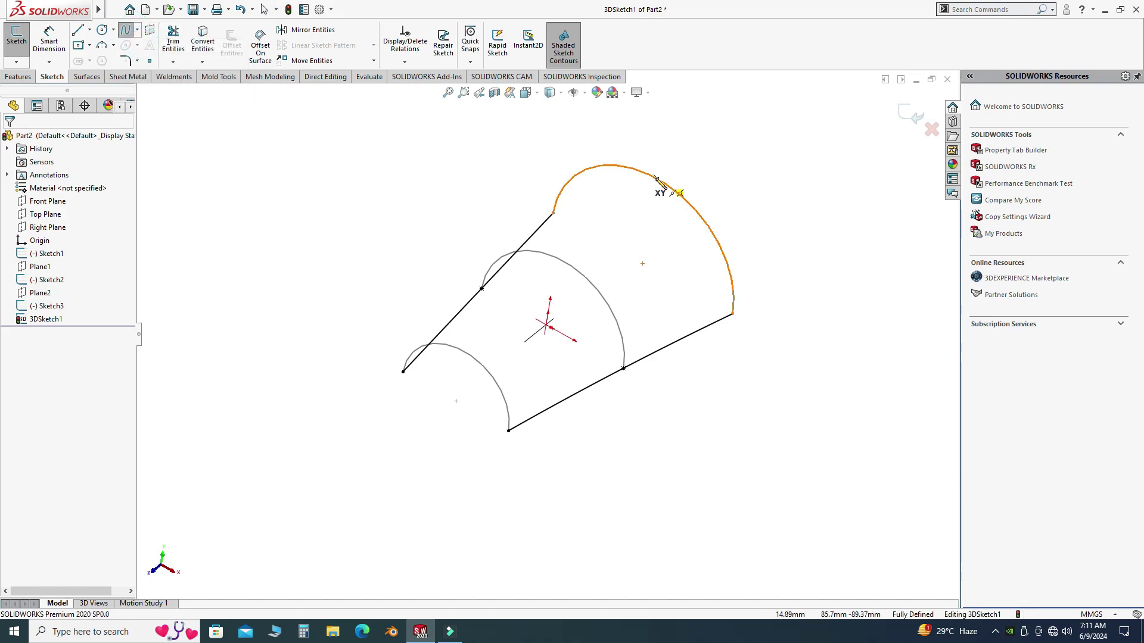
left_click(655, 178)
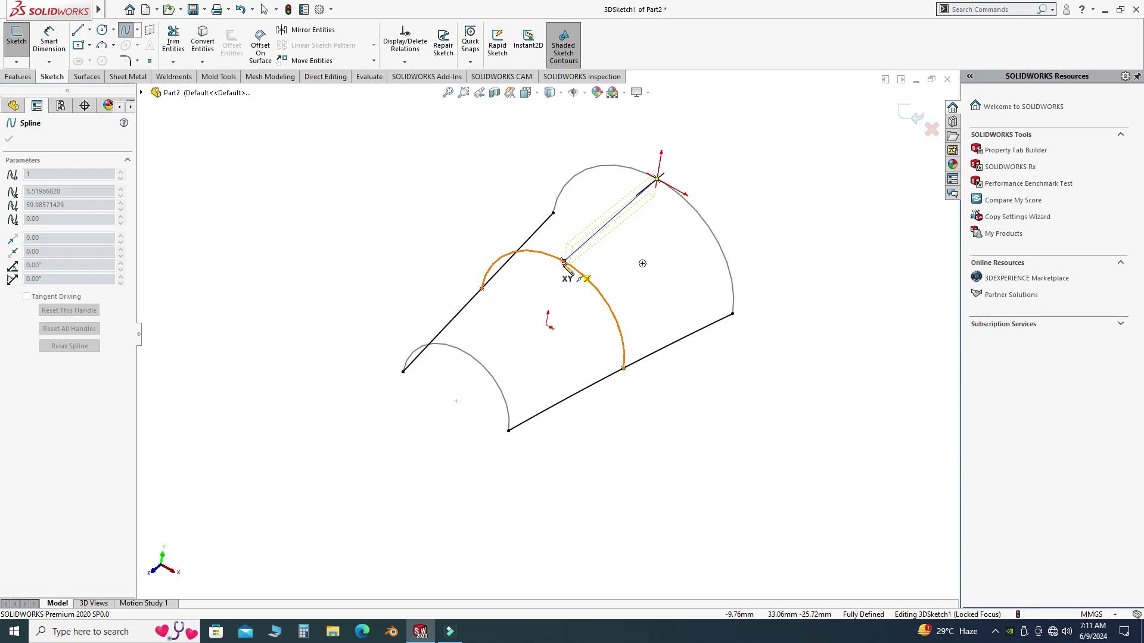
left_click(563, 261)
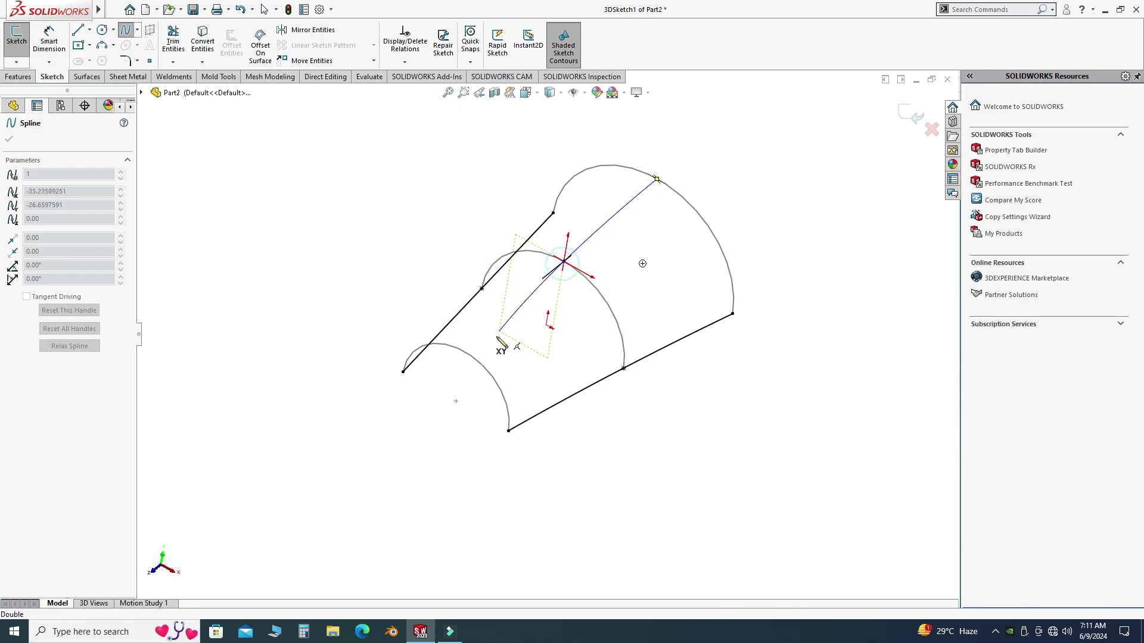
double_click(462, 355)
middle_click_drag(413, 312, 502, 271)
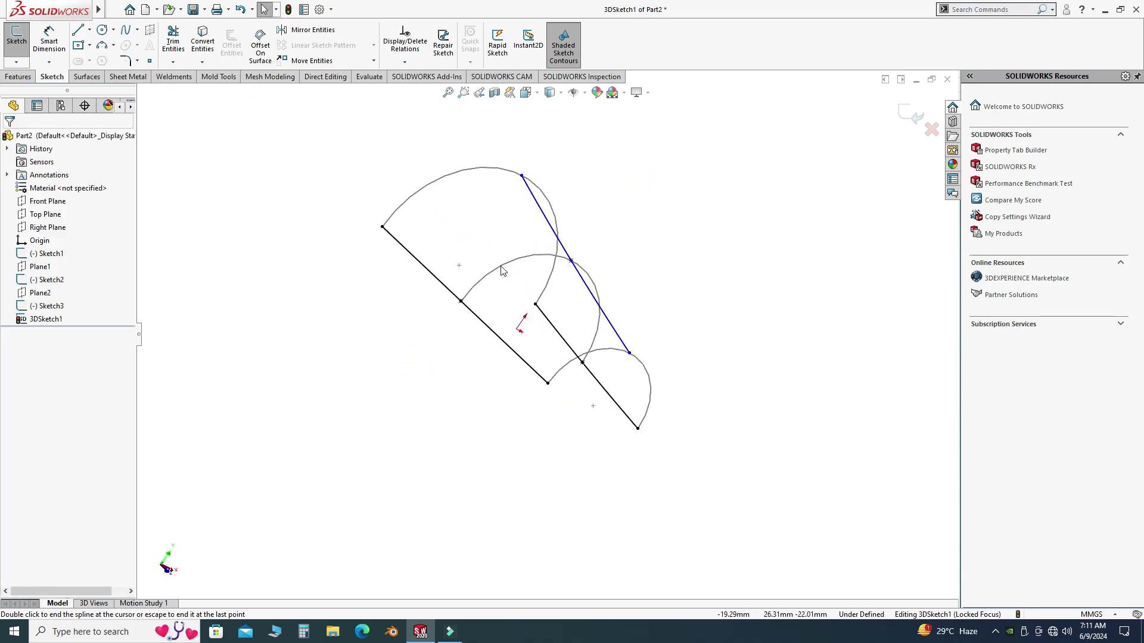
left_click(526, 92)
Step: In the Left view, bend the crown spline into an S-curve via its tangent handle
left_click(365, 386)
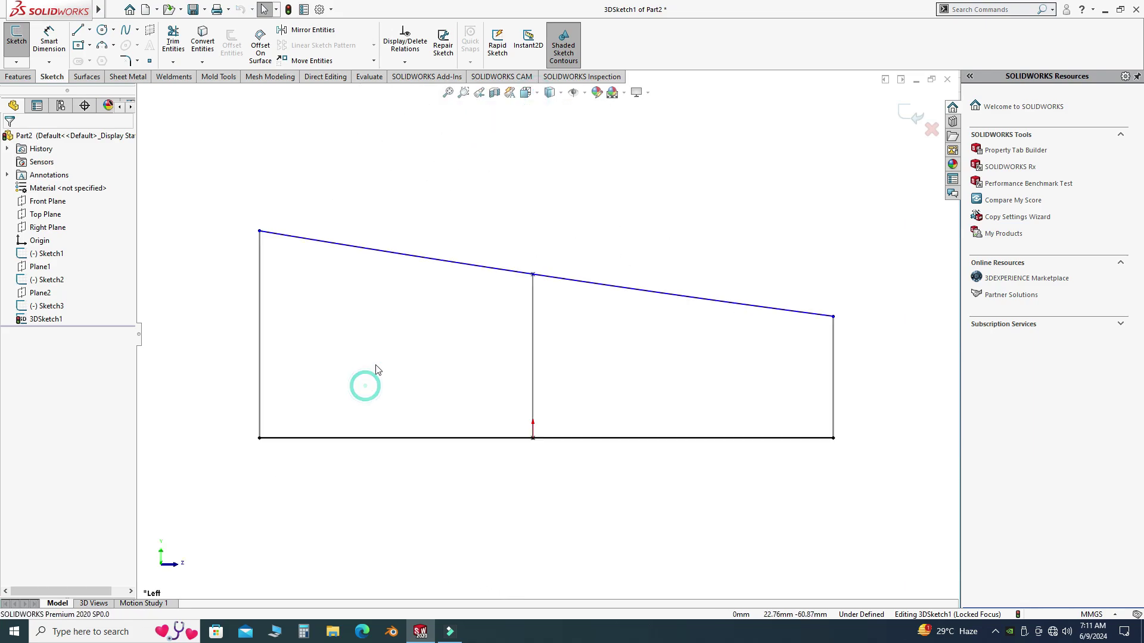
left_click(425, 258)
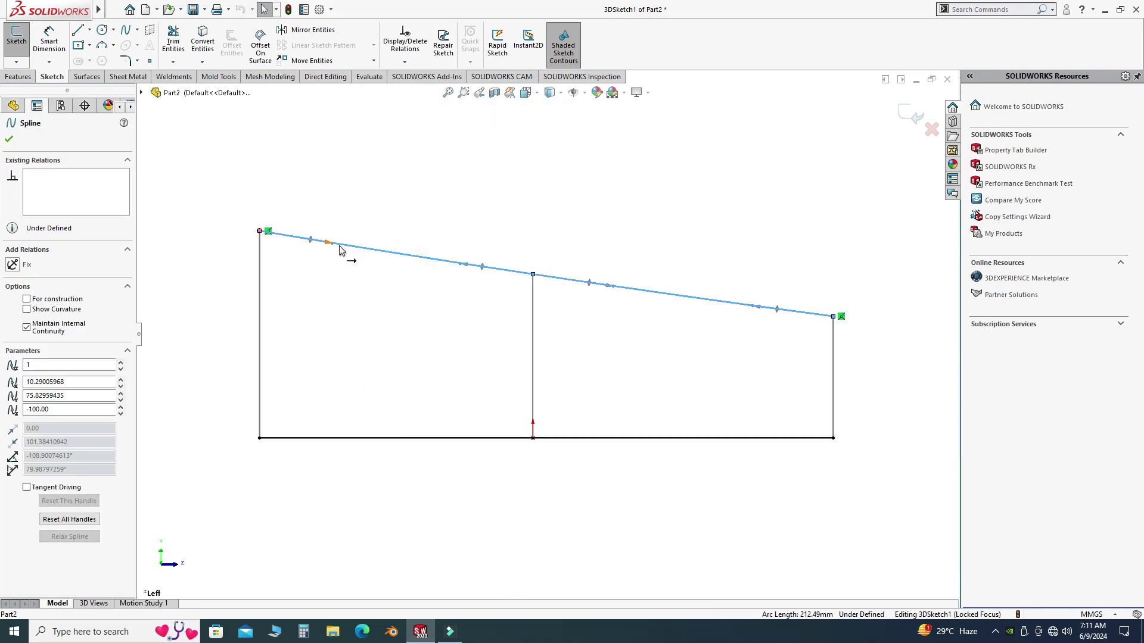
left_click_drag(332, 243, 349, 212)
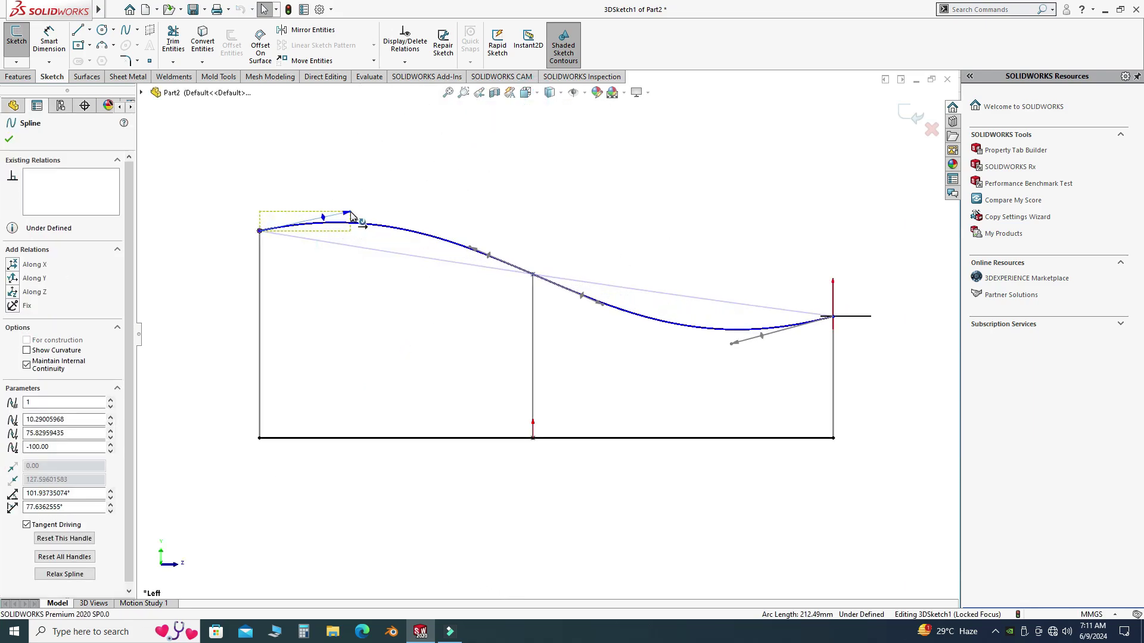
left_click(409, 265)
Step: Bend one straight base curve into a gentle wave
left_click(356, 438)
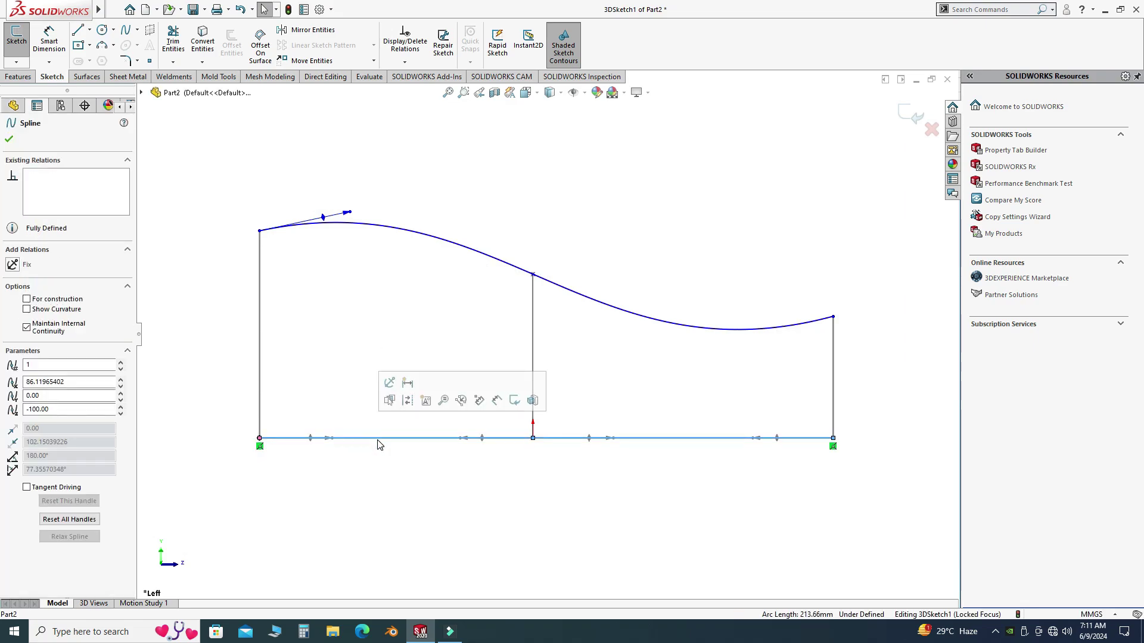
left_click_drag(333, 438, 343, 416)
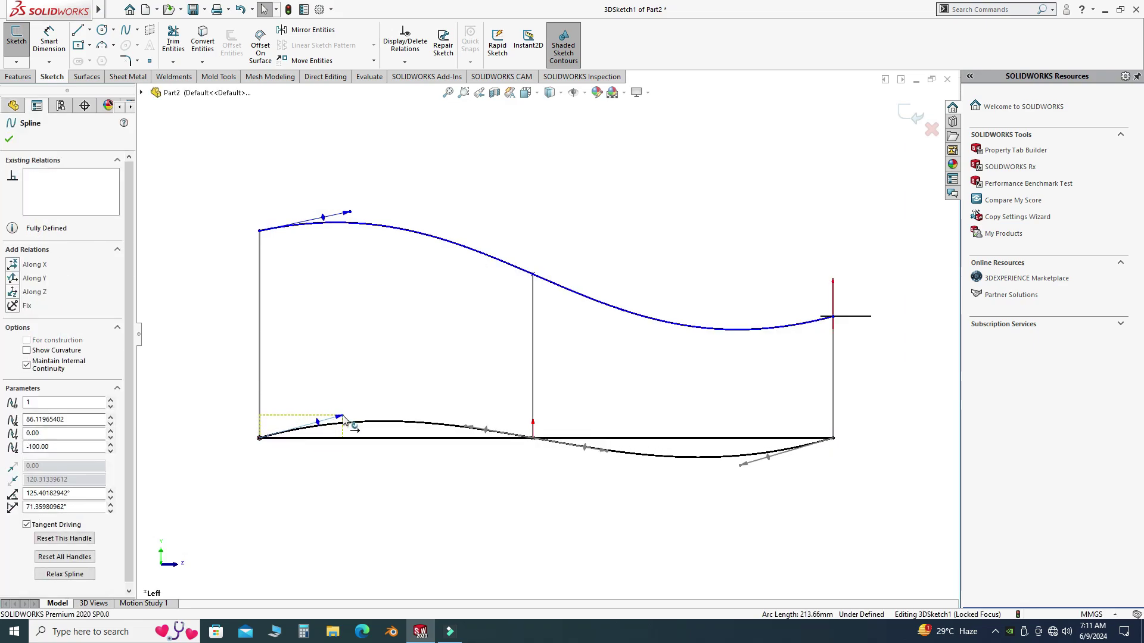
left_click(498, 350)
scroll(498, 351, "up", 3)
mouse_move(498, 351)
middle_mouse_down()
mouse_move(582, 334)
mouse_move(436, 401)
mouse_move(439, 424)
mouse_move(483, 371)
mouse_move(480, 388)
mouse_move(603, 426)
mouse_move(525, 381)
mouse_move(366, 368)
middle_mouse_up()
Step: Bend the other base curve into a wave and exit the 3D sketch
left_click(363, 367)
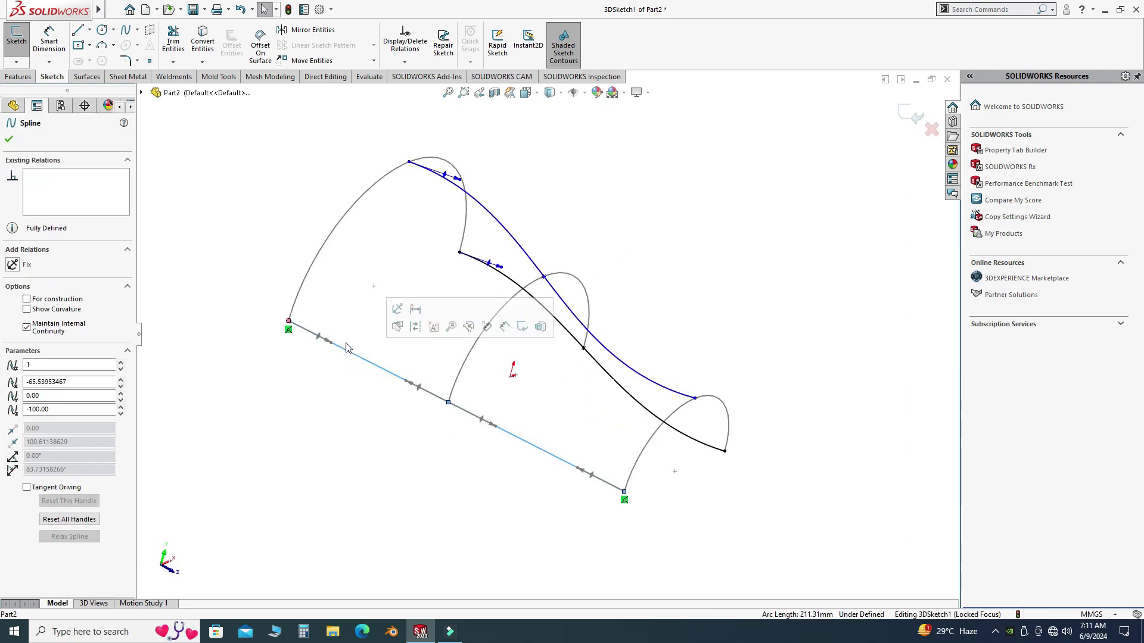
left_click_drag(331, 348, 357, 387)
left_click(250, 200)
middle_click_drag(250, 200, 554, 241)
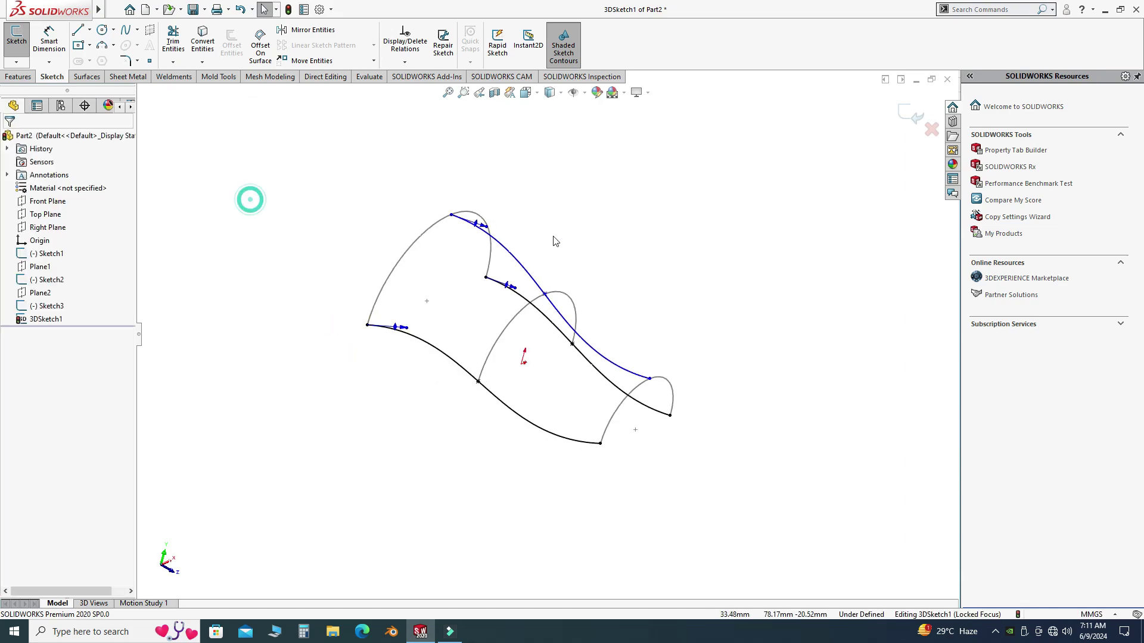
left_click(911, 113)
mouse_move(834, 208)
middle_mouse_down()
mouse_move(738, 255)
mouse_move(725, 304)
mouse_move(557, 401)
mouse_move(649, 296)
mouse_move(733, 319)
middle_mouse_up()
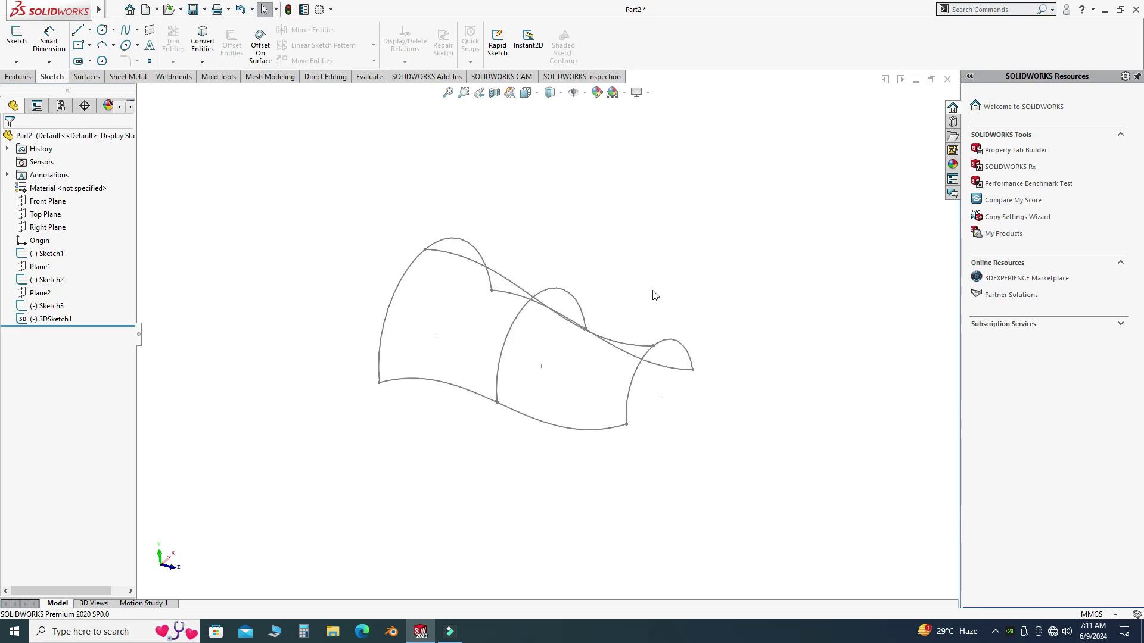
Step: Start a Boundary Surface with the largest, middle and smallest arches as Direction 1 profiles
left_click(88, 77)
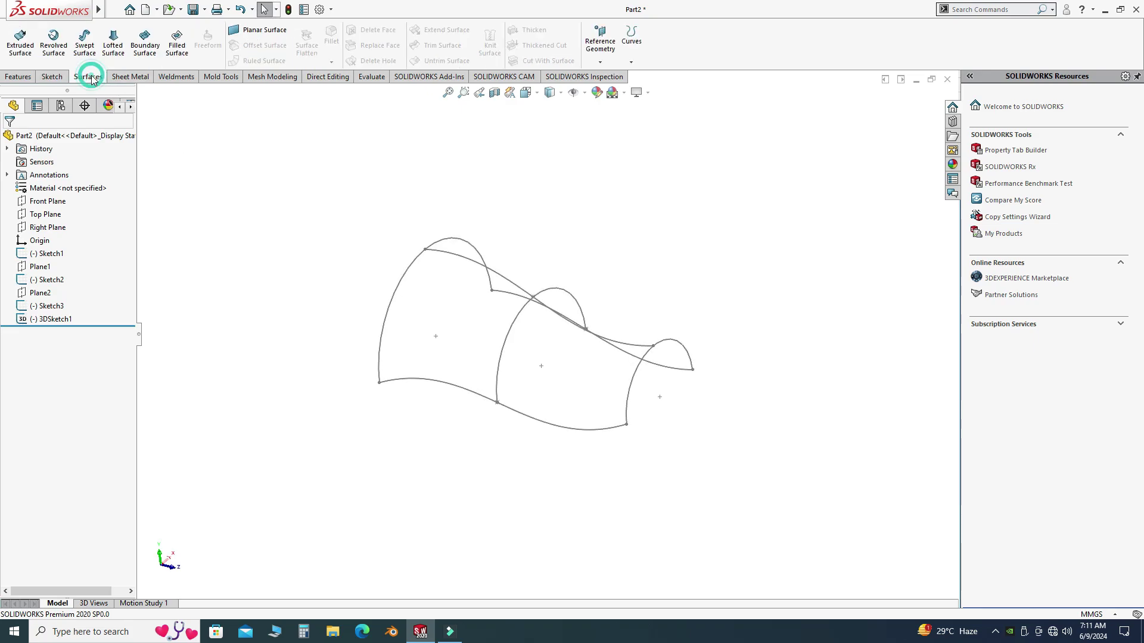
left_click(145, 43)
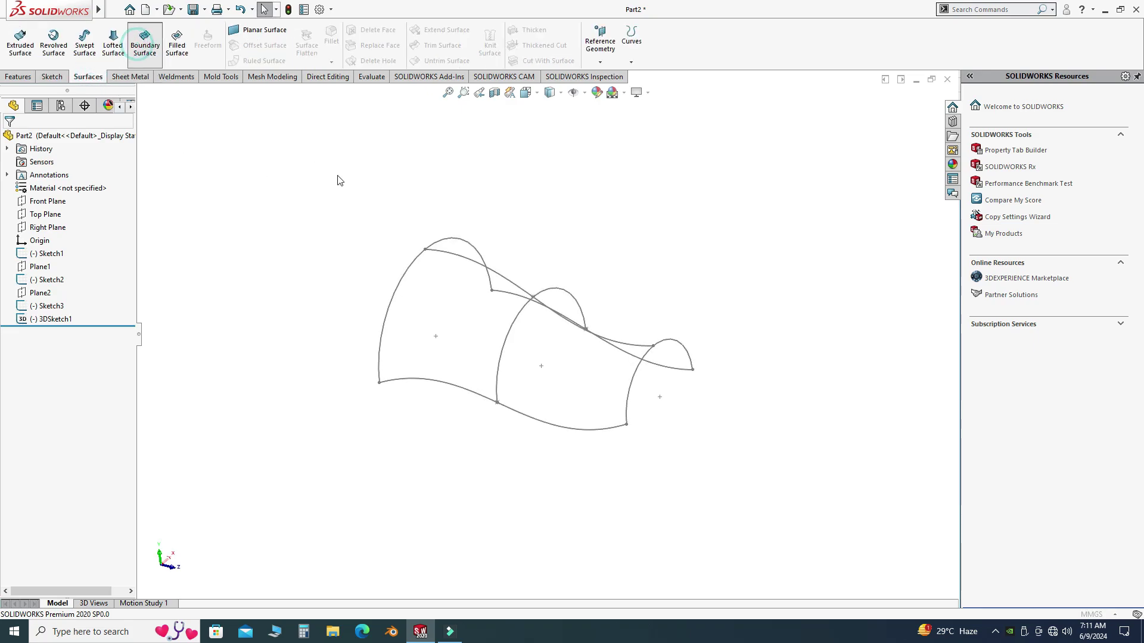
mouse_move(620, 303)
middle_mouse_down()
mouse_move(608, 348)
mouse_move(537, 333)
middle_mouse_up()
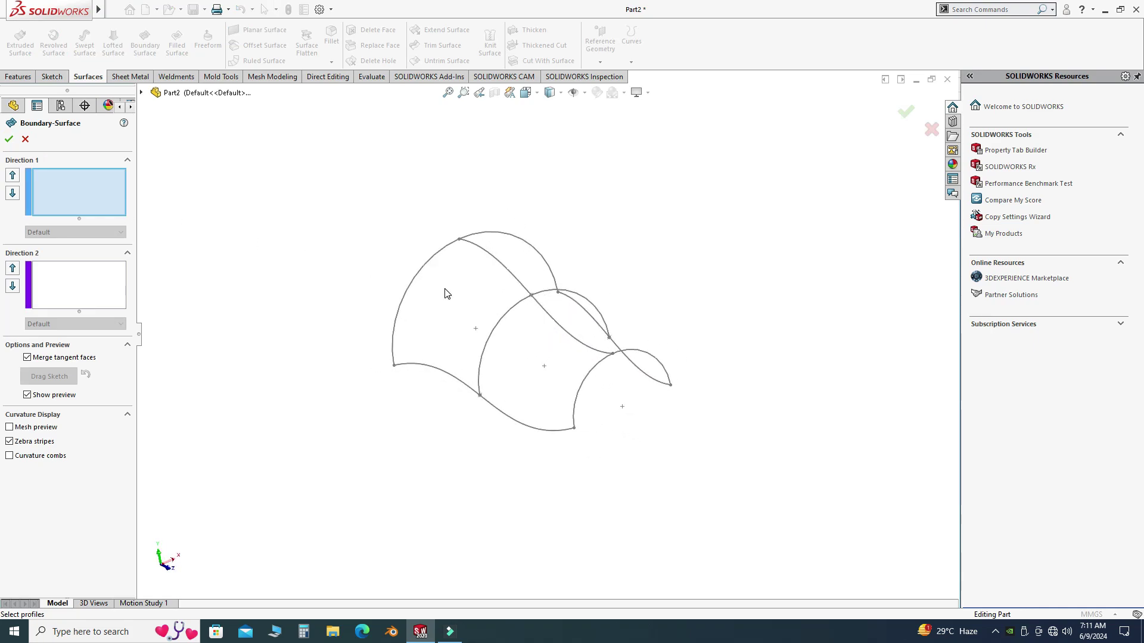
left_click(433, 264)
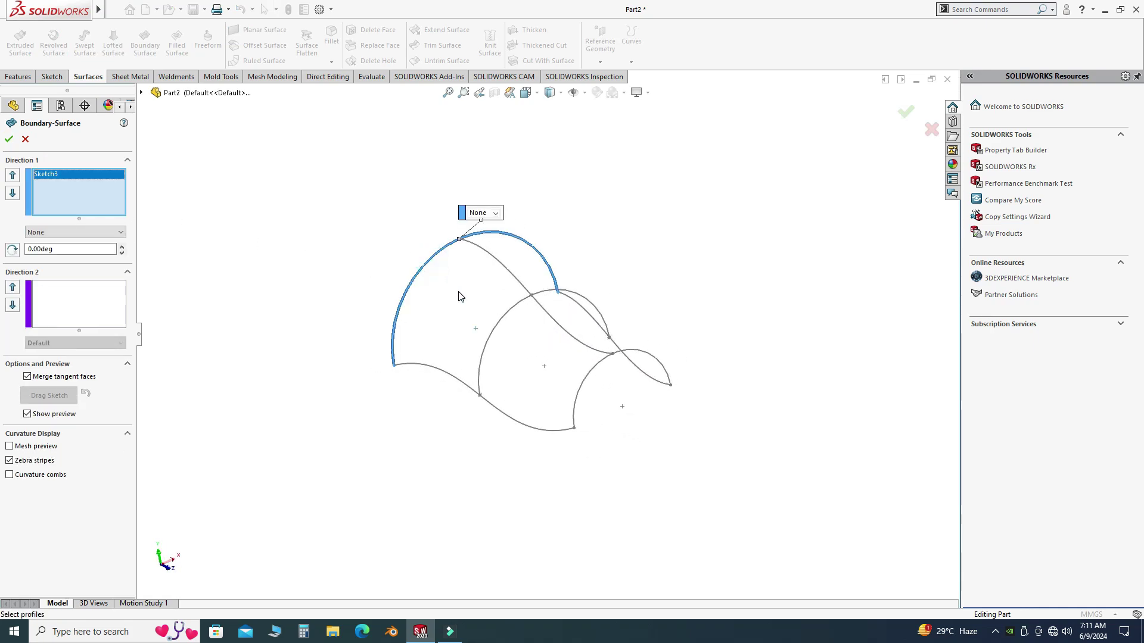
left_click(510, 315)
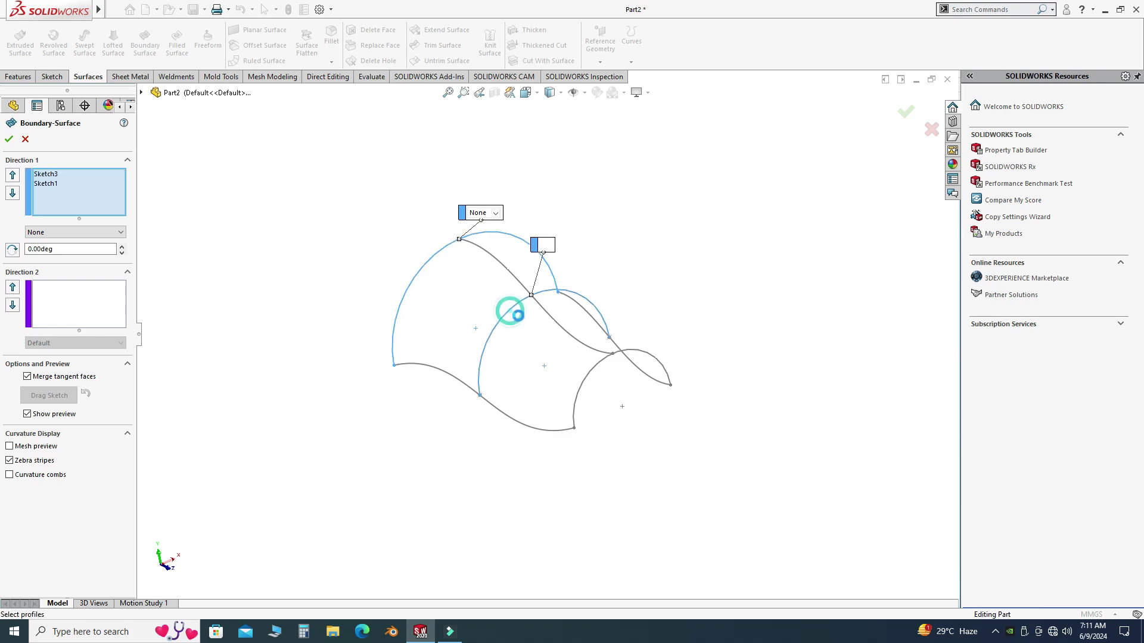
left_click(593, 374)
middle_click_drag(563, 365, 326, 346)
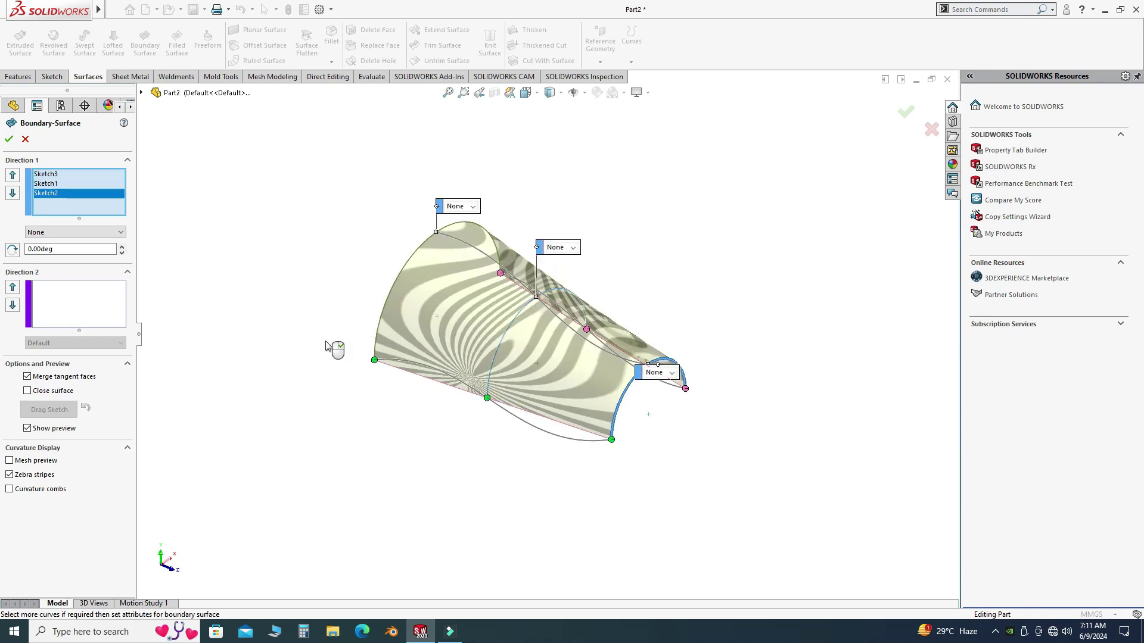
Step: Add both wavy base curves and the crown spline as Direction 2 curves and confirm
left_click(49, 290)
middle_click_drag(314, 293, 471, 409)
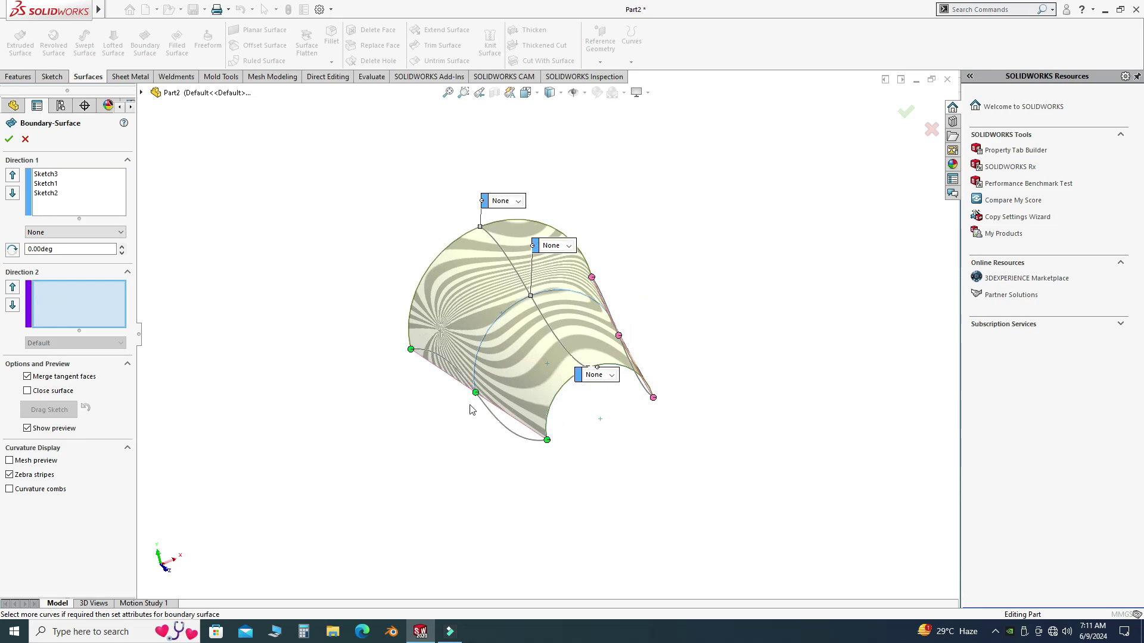
left_click(487, 412)
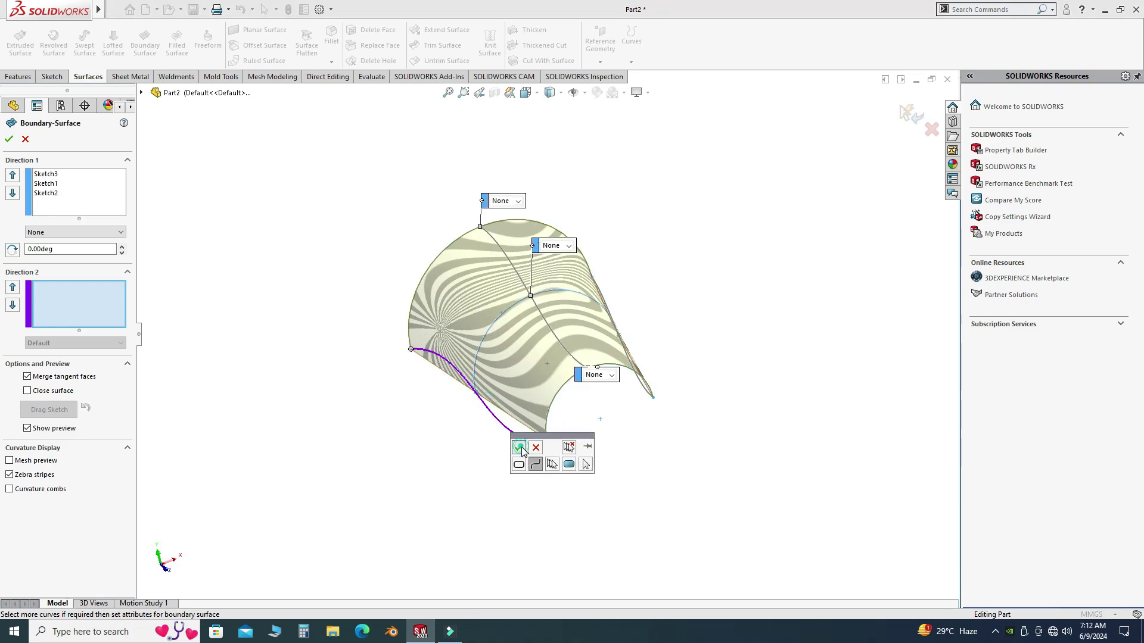
left_click(522, 448)
left_click(540, 312)
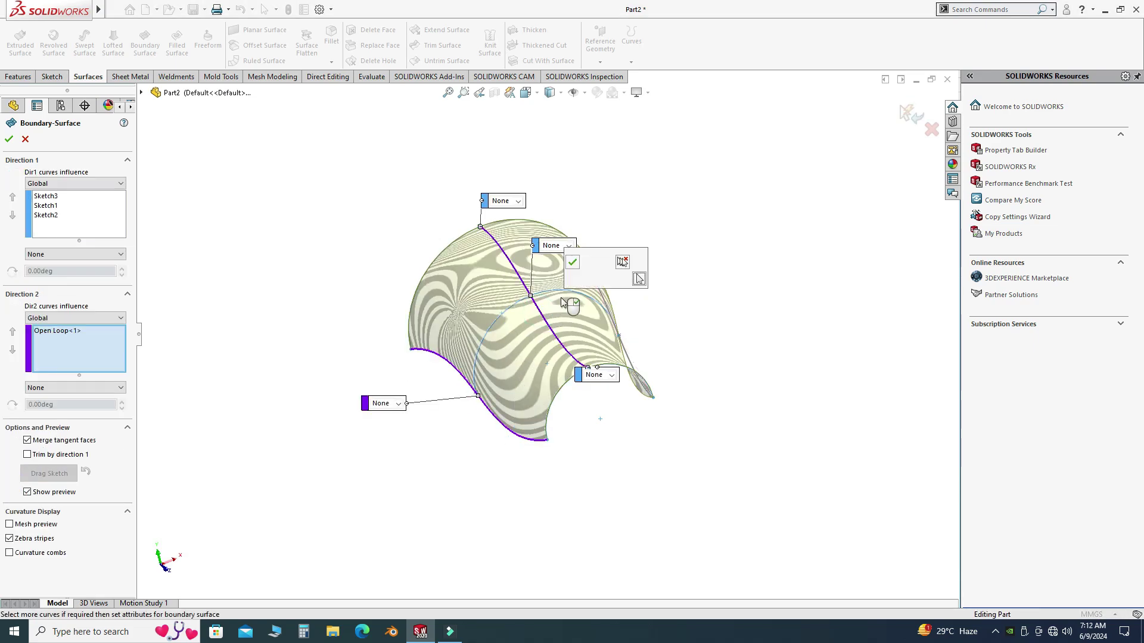
left_click(572, 262)
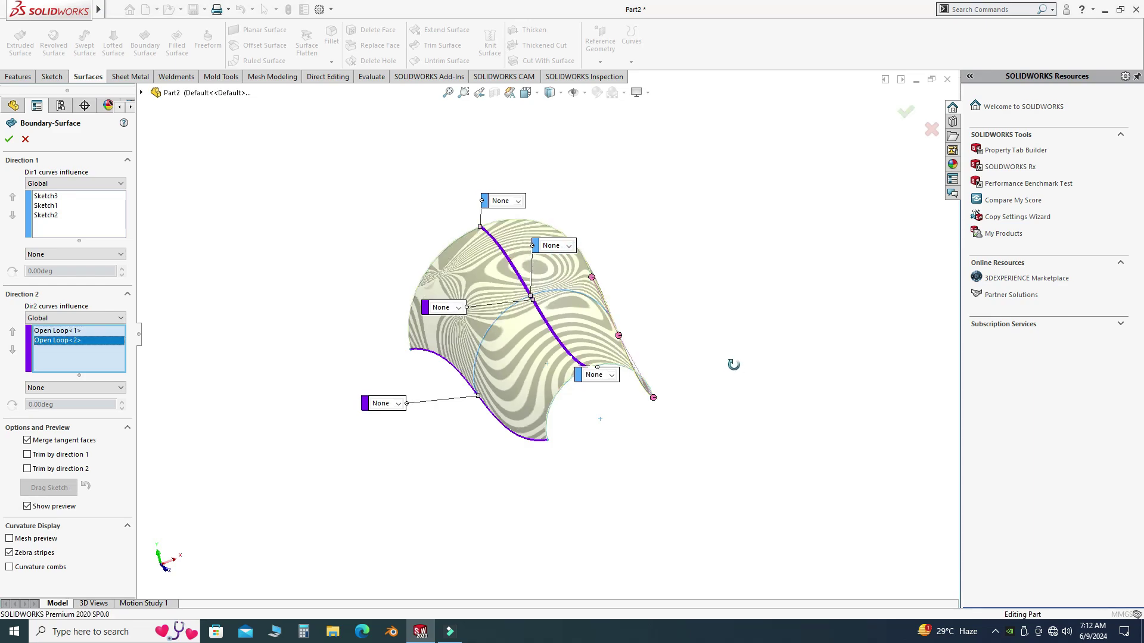
middle_click_drag(733, 365, 682, 391)
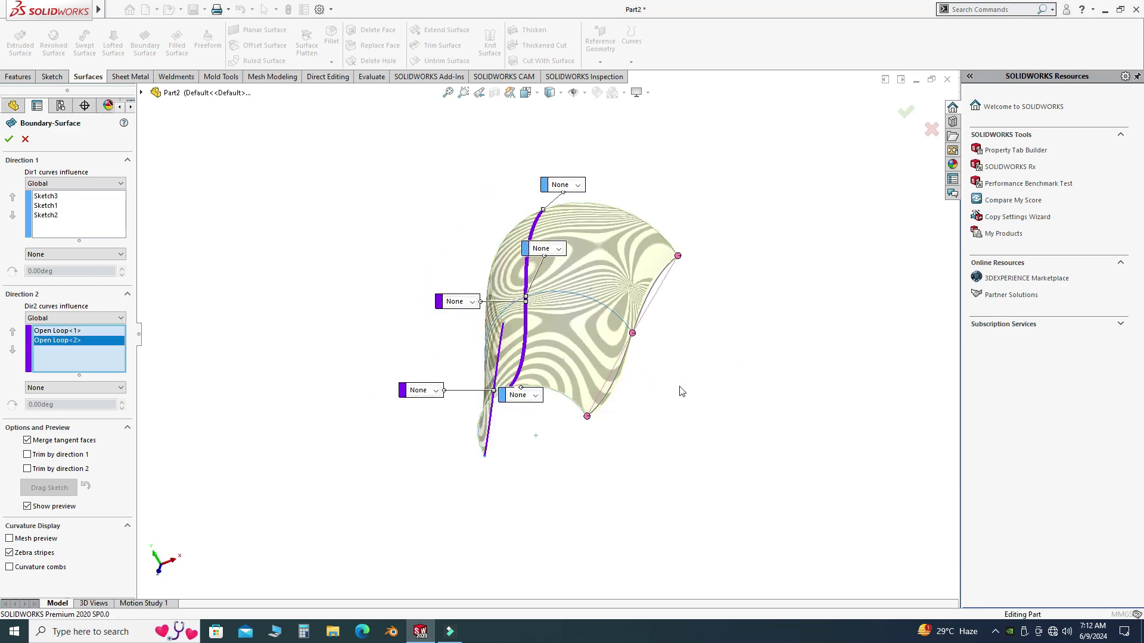
left_click(617, 371)
left_click(650, 411)
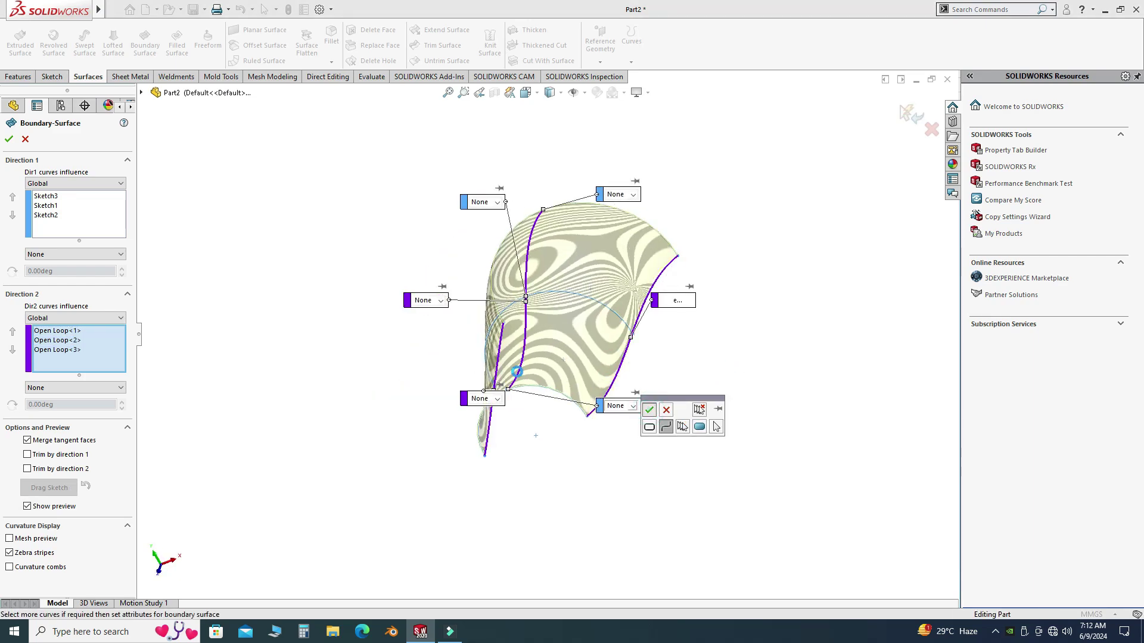
middle_click_drag(361, 379, 471, 334)
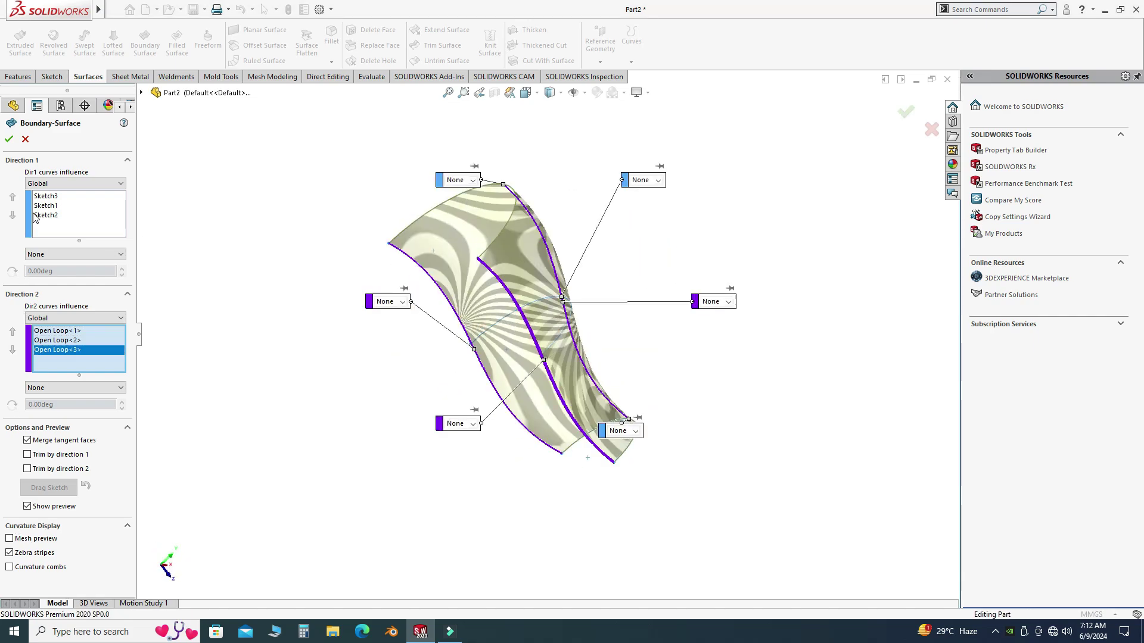
left_click(9, 140)
Step: Orbit around the new boundary surface and select it
middle_click_drag(332, 266, 474, 485)
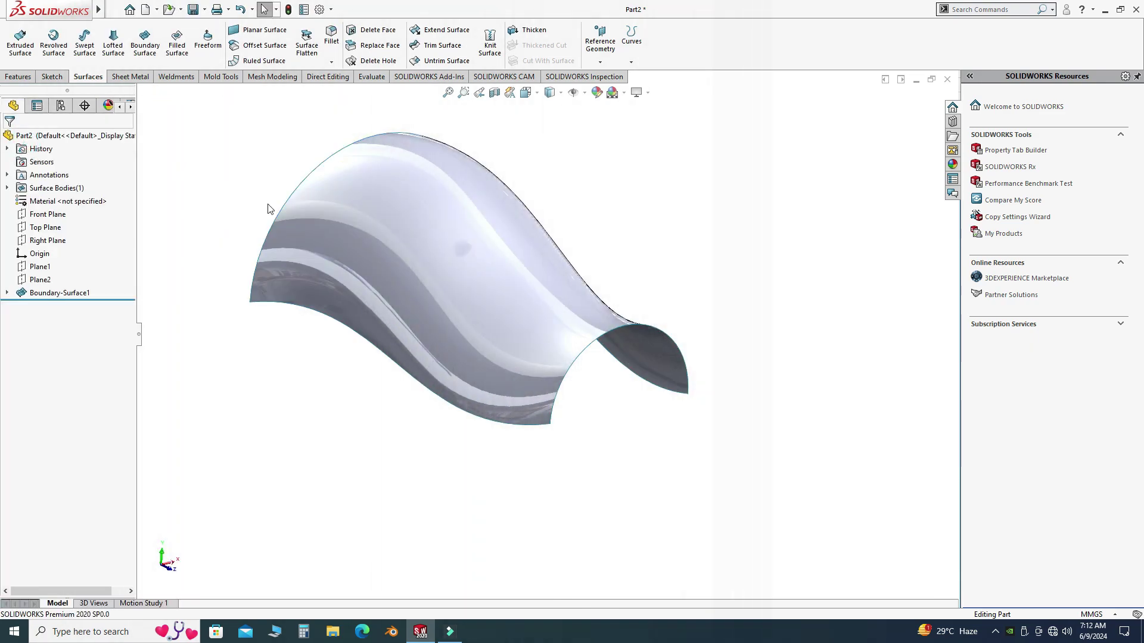
middle_click_drag(266, 209, 495, 221)
left_click(475, 228)
scroll(470, 193, "down", 2)
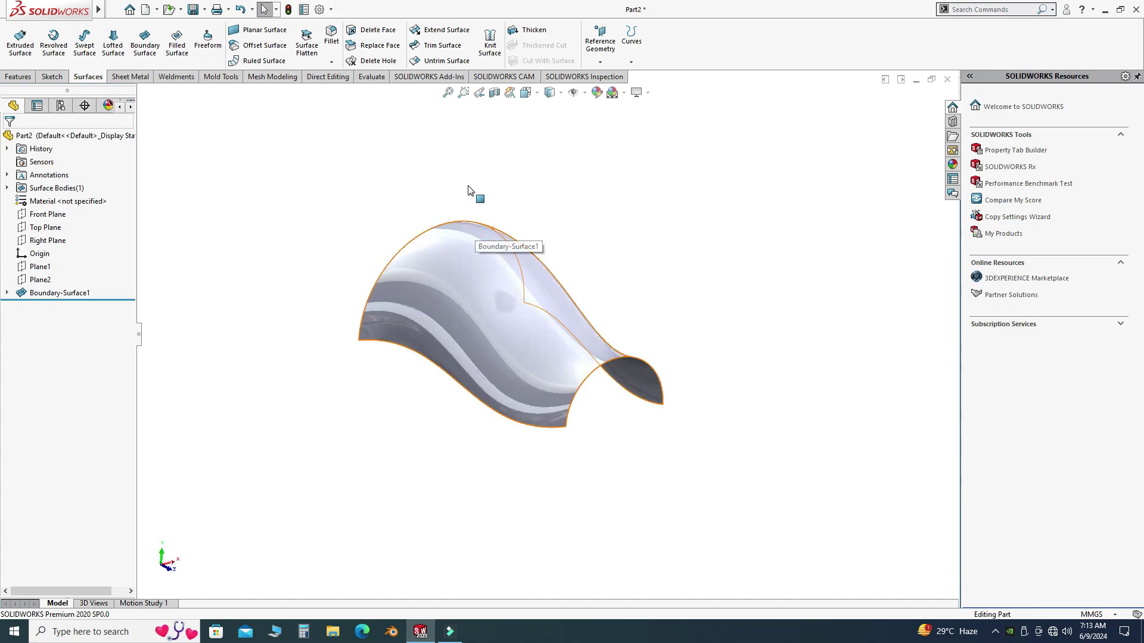
Step: Thicken Boundary-Surface1 by 2.00mm on both sides into a solid
left_click(535, 31)
scroll(474, 404, "down", 3)
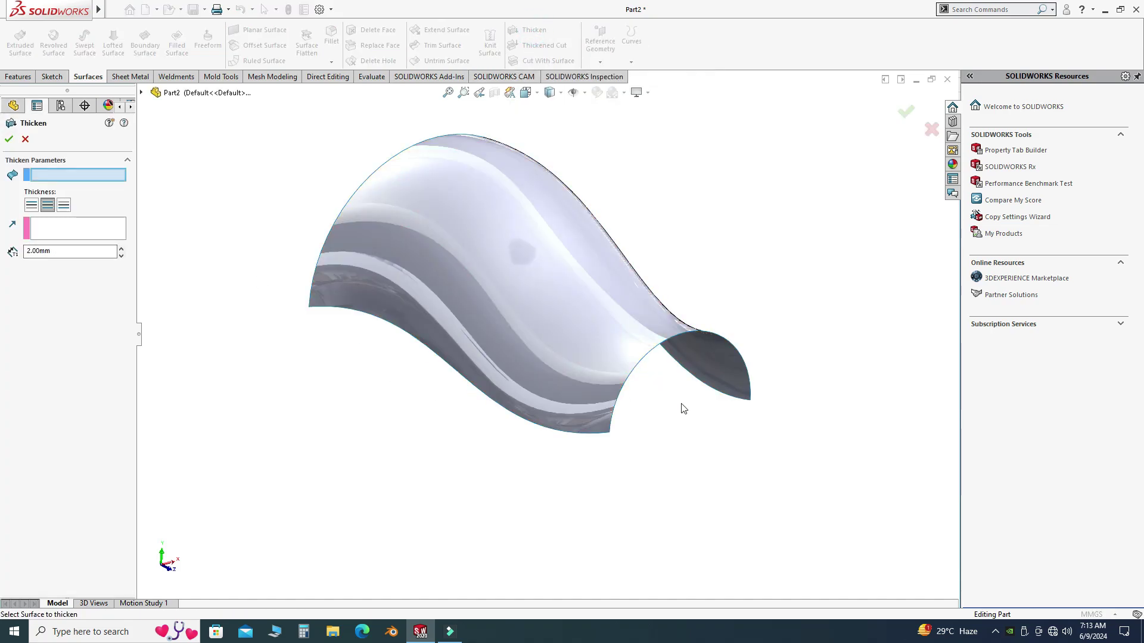
scroll(548, 384, "down", 3)
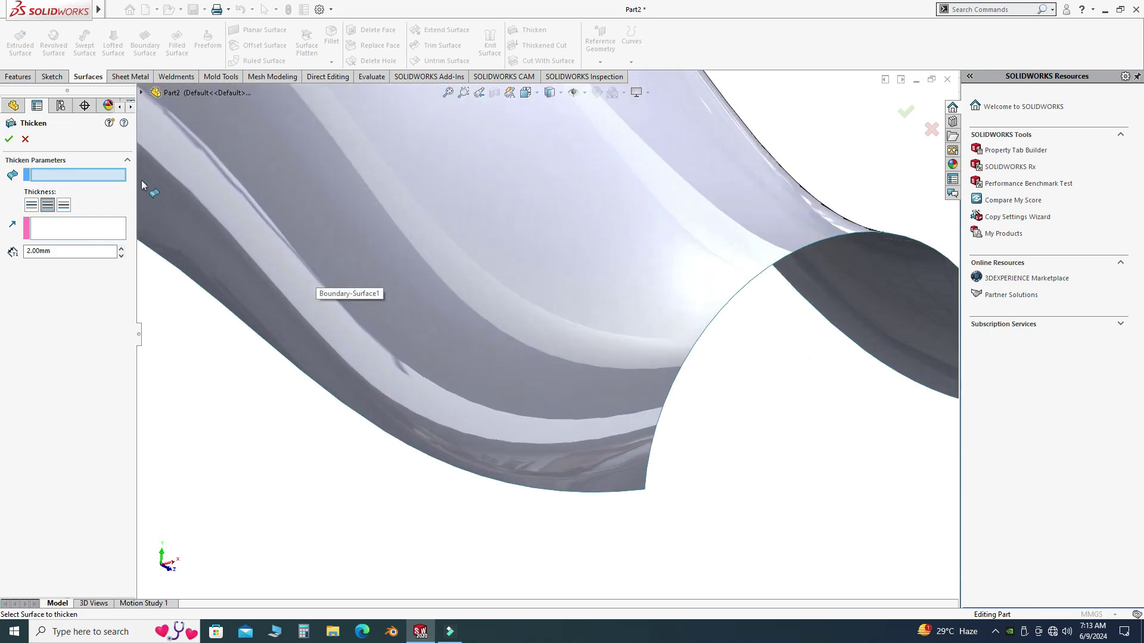
left_click(200, 223)
scroll(641, 406, "up", 3)
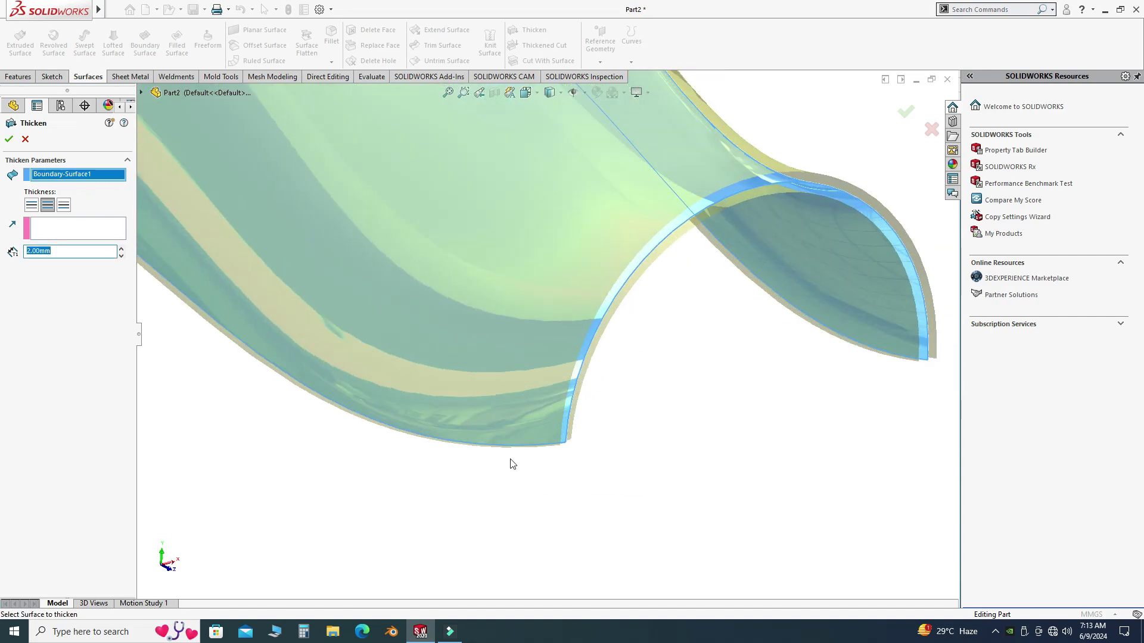
left_click(31, 206)
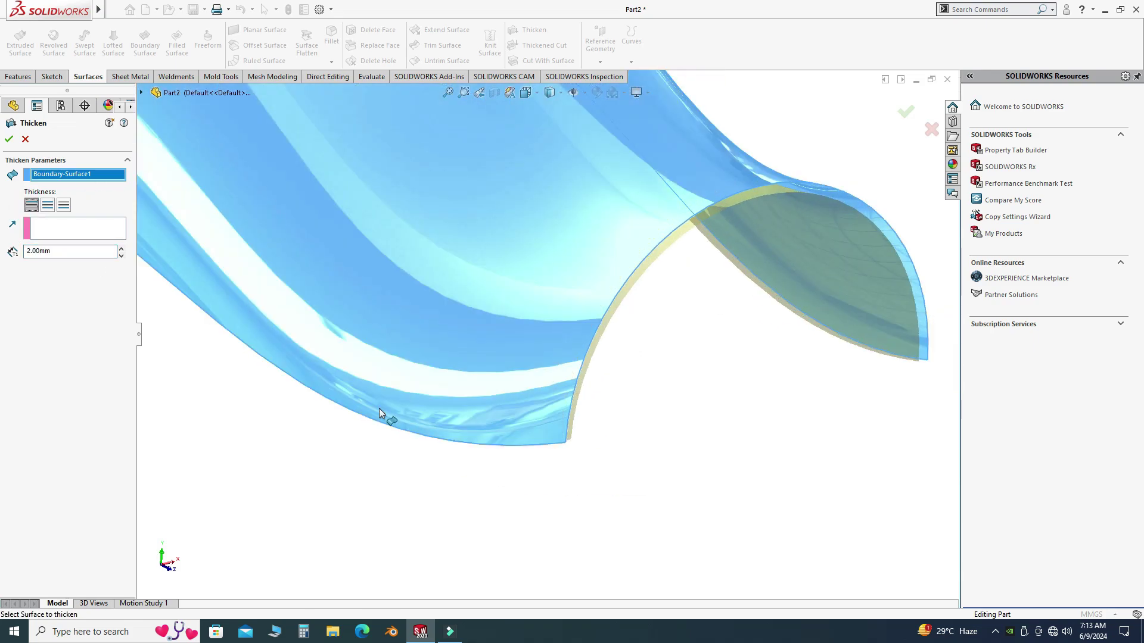
left_click(65, 205)
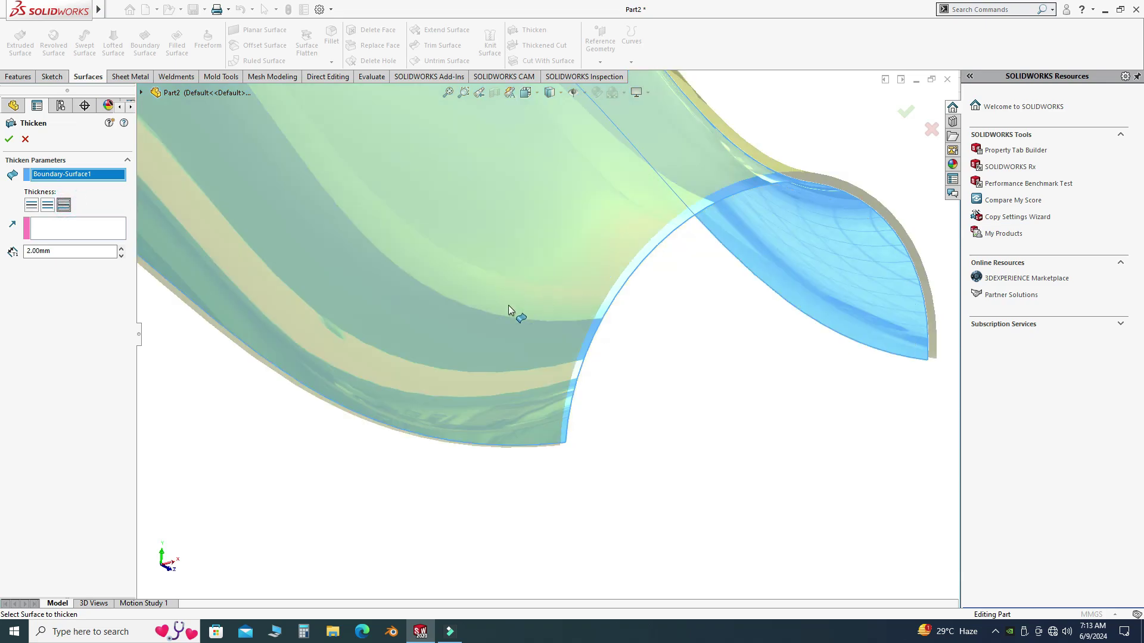
scroll(350, 274, "up", 2)
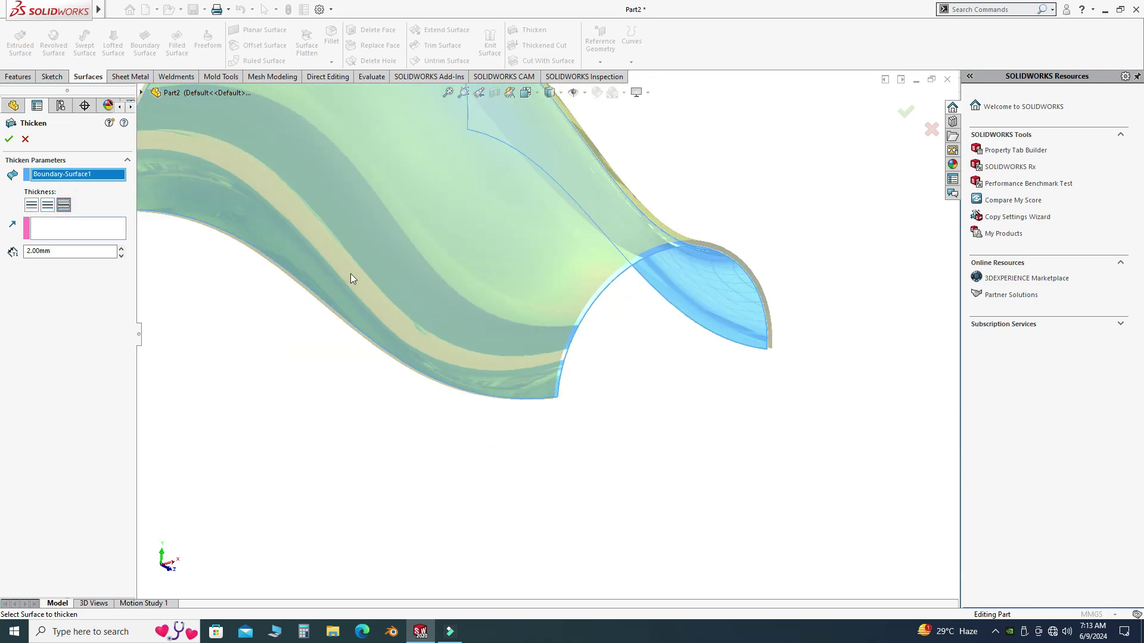
left_click(47, 206)
scroll(275, 260, "up", 2)
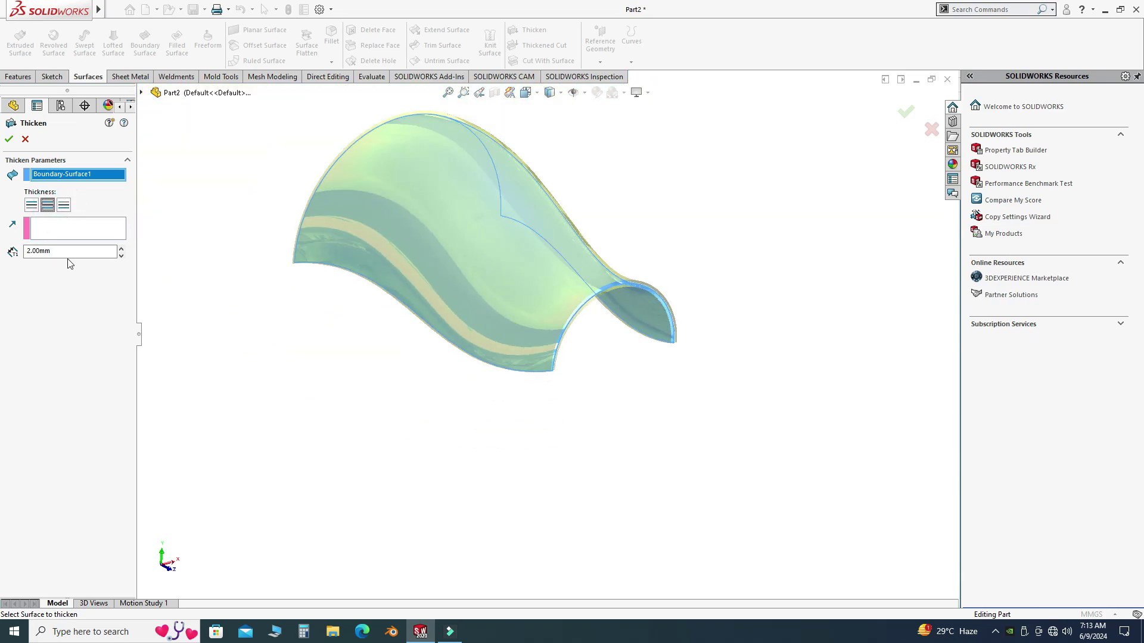
left_click(9, 139)
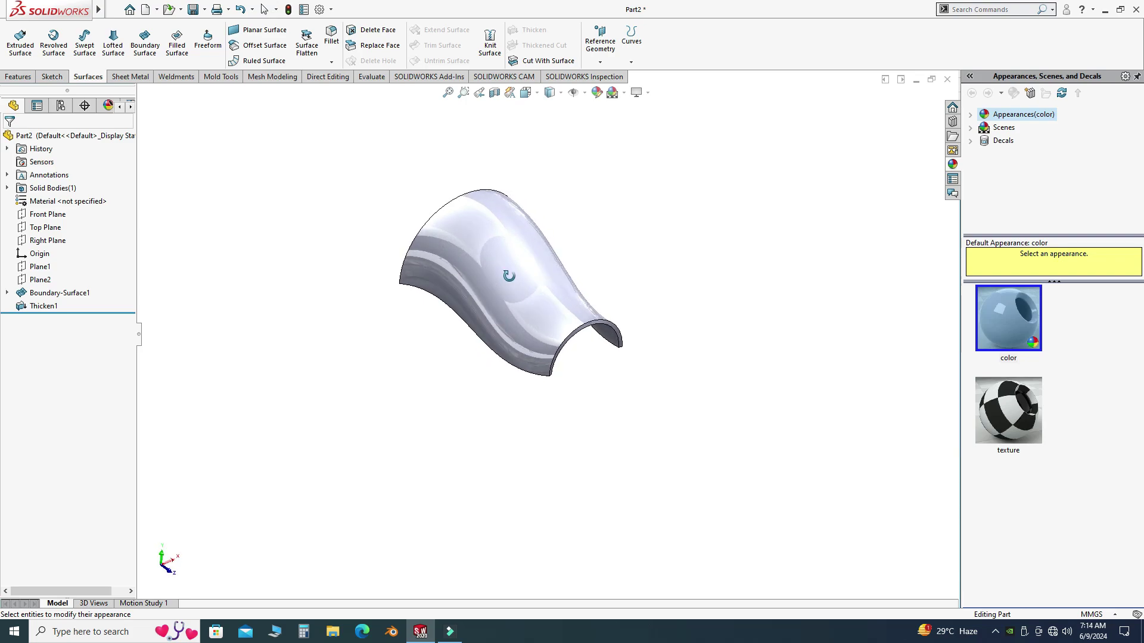
Step: Give the whole part a lavender appearance, RGB 128, 128, 255
key("Escape")
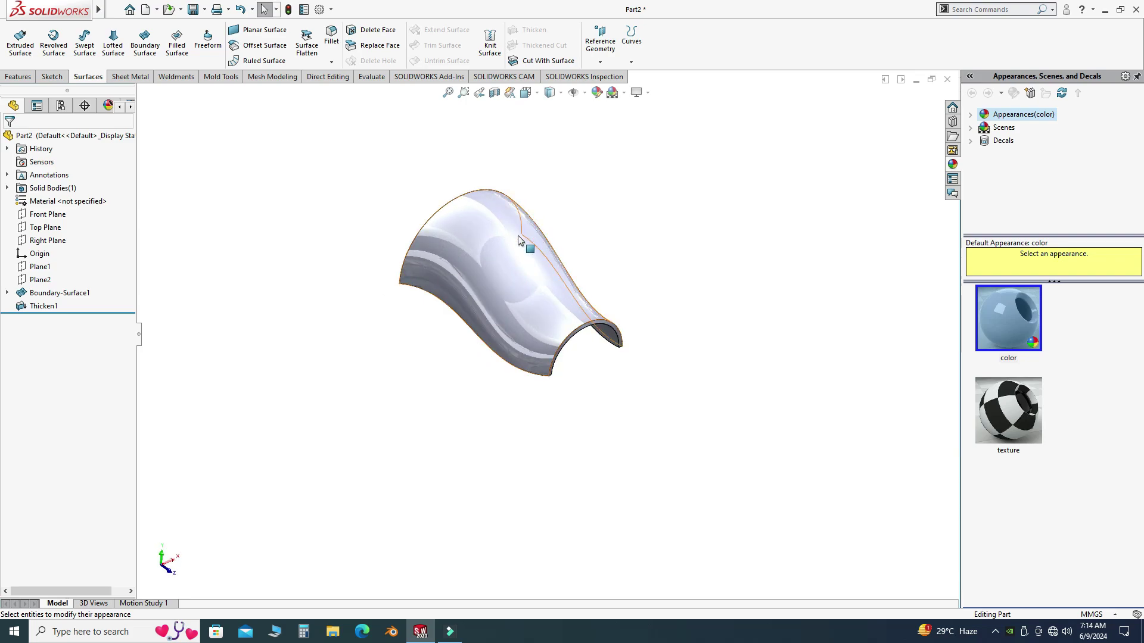
scroll(515, 229, "down", 2)
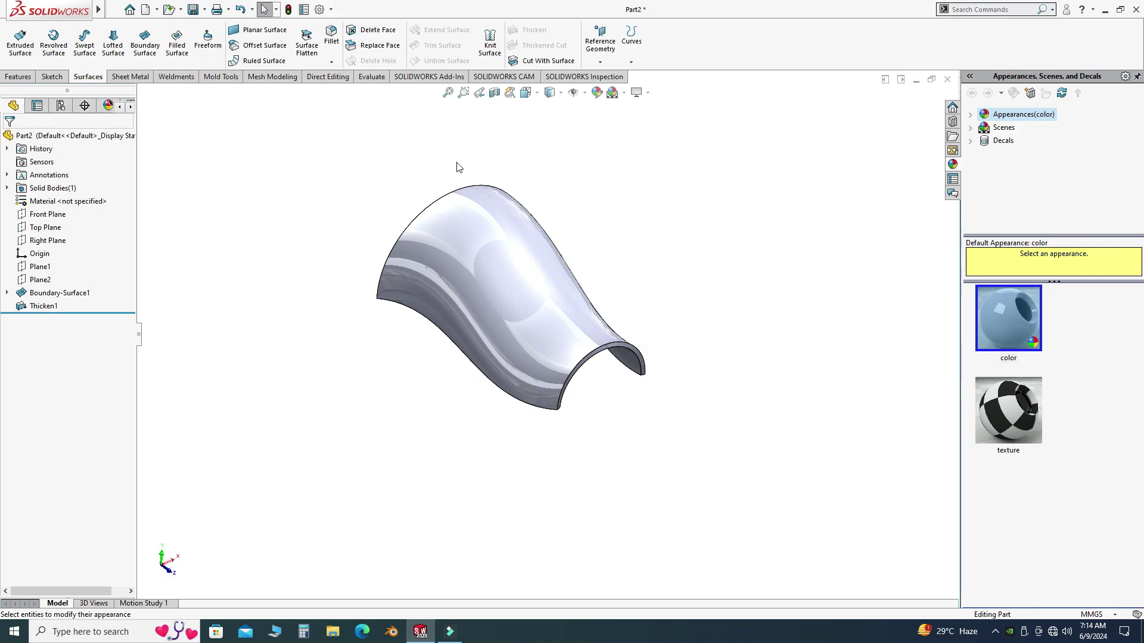
left_click(597, 92)
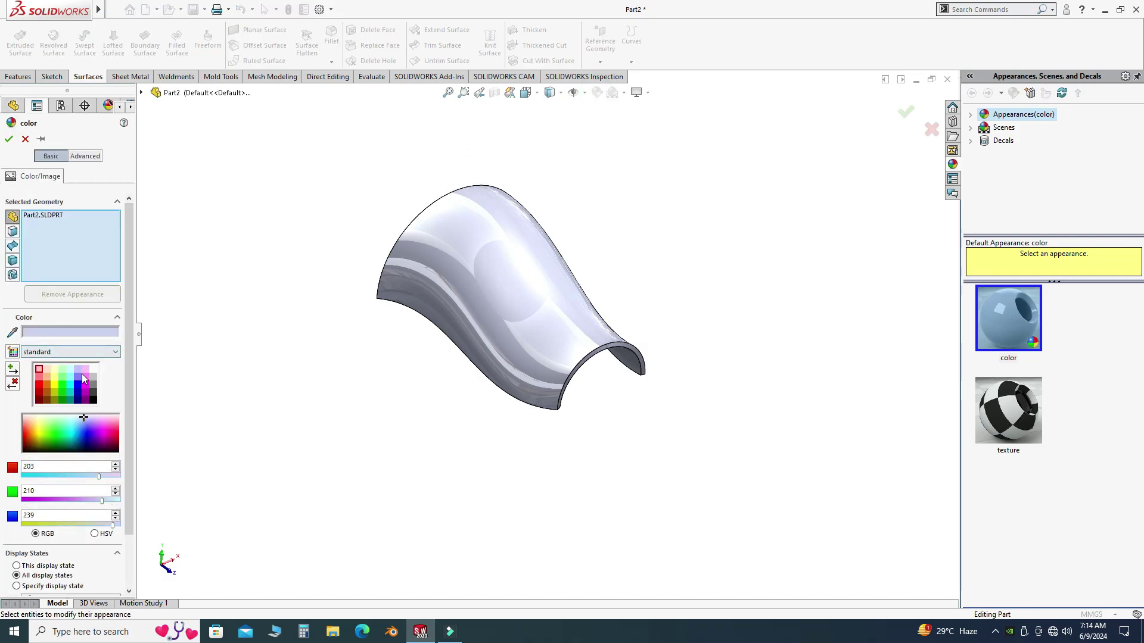
left_click(78, 376)
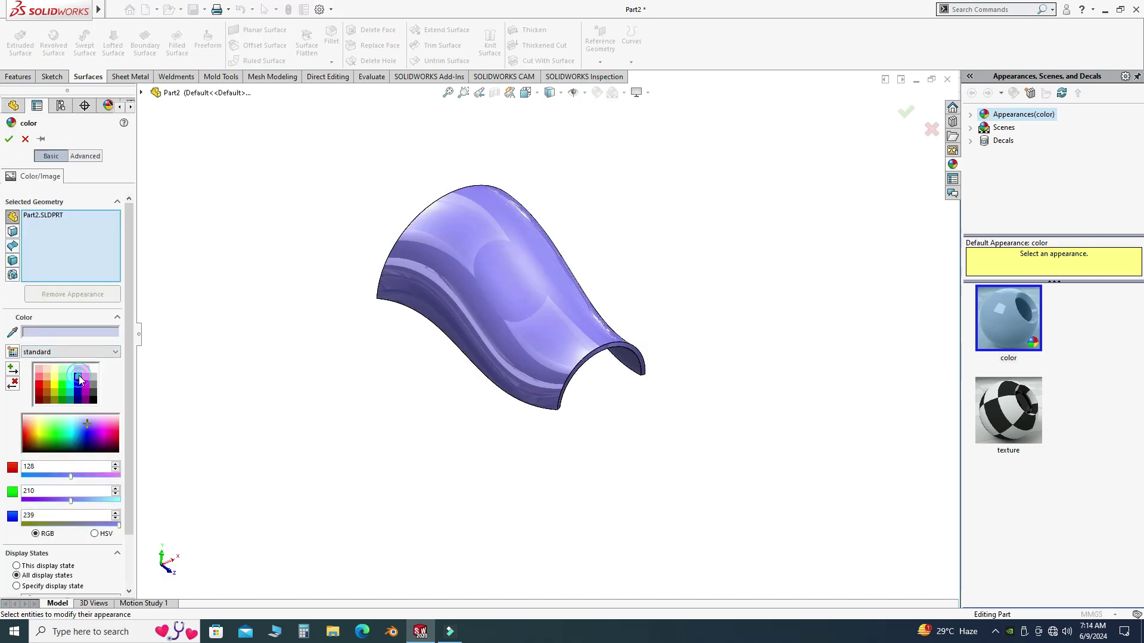
left_click(9, 139)
middle_click_drag(304, 133, 682, 473)
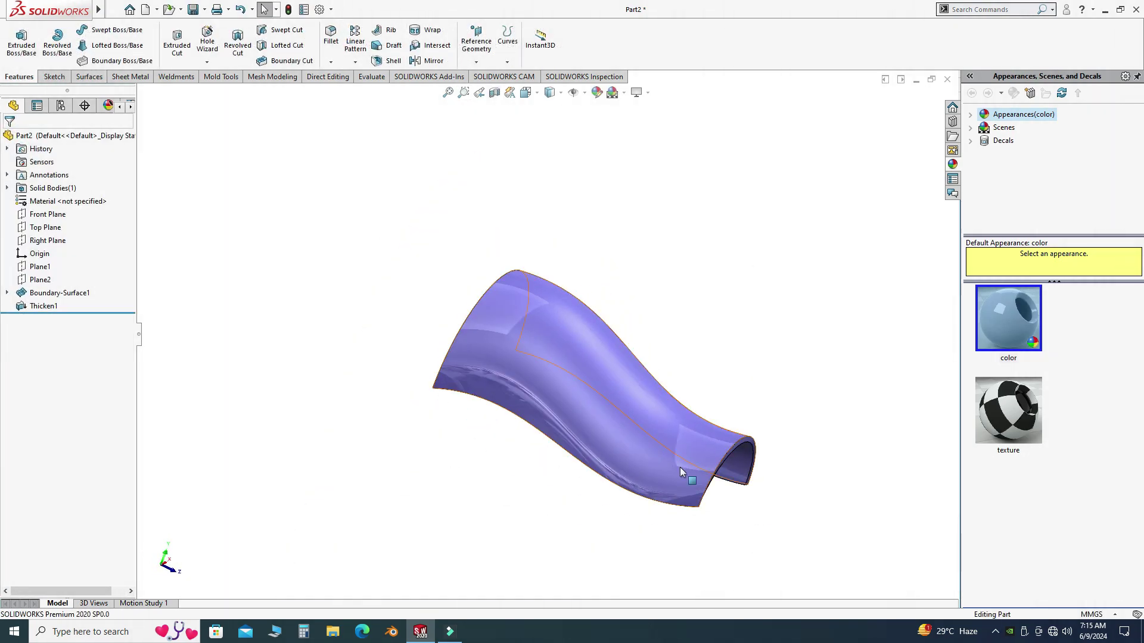
Step: Start a fillet and pick the first two shell edges
scroll(691, 480, "up", 3)
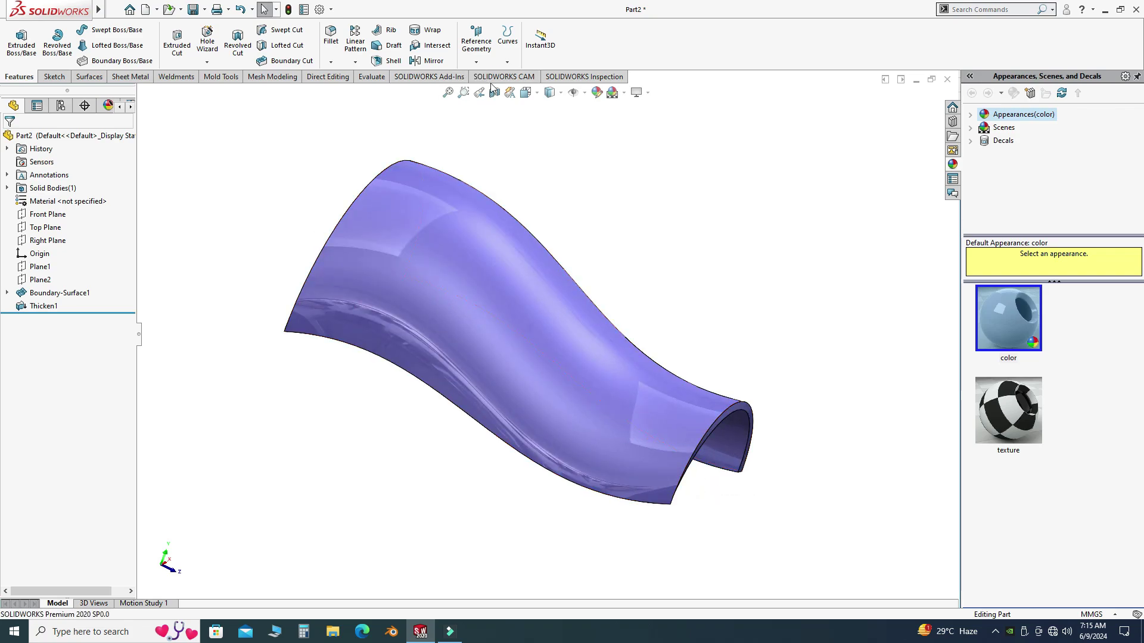
left_click(335, 66)
left_click(346, 75)
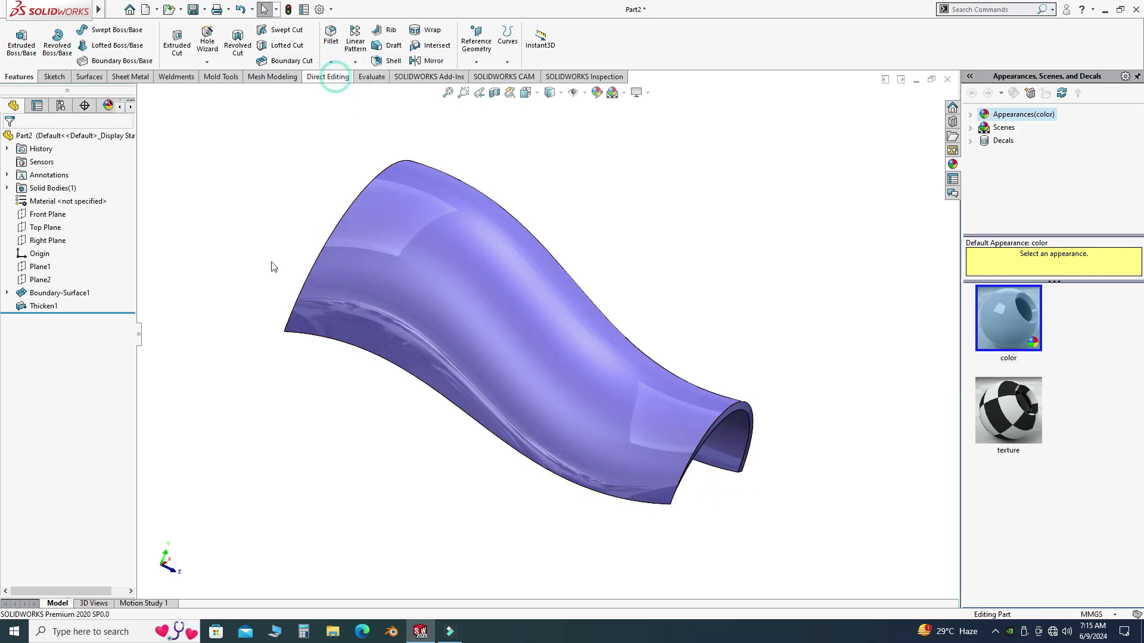
middle_click_drag(752, 546, 766, 431)
left_click(541, 325)
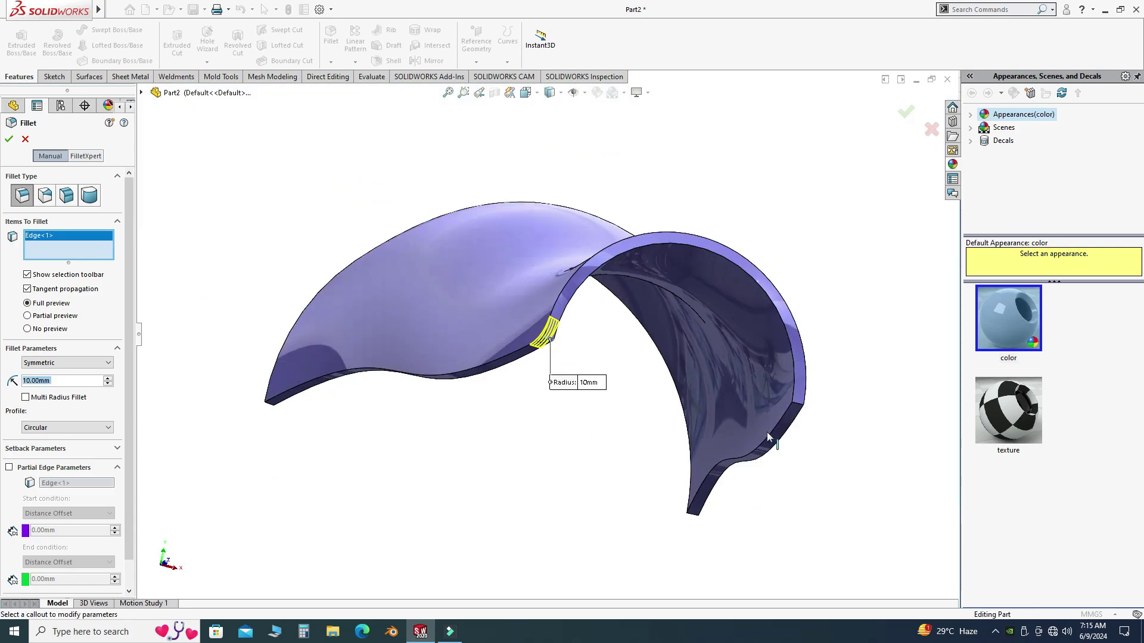
scroll(541, 325, "down", 3)
left_click(579, 327)
Step: Add the third and fourth edges and set the fillet radius to 20 mm
scroll(545, 305, "up", 10)
scroll(546, 306, "down", 3)
left_click(538, 373)
scroll(417, 501, "up", 3)
left_click(417, 501)
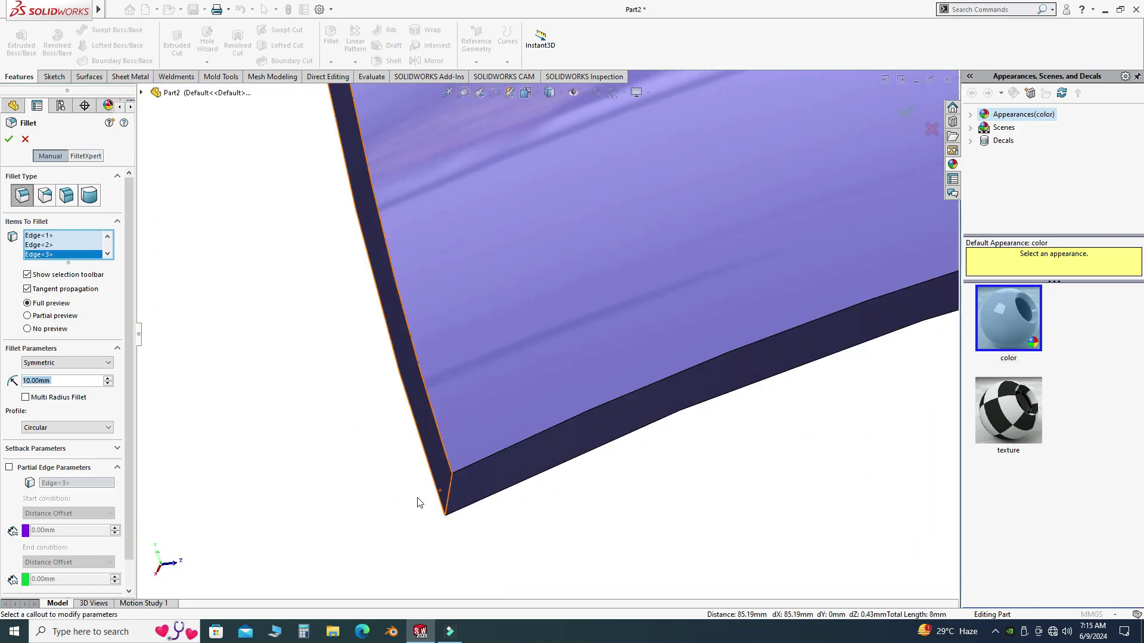
scroll(417, 501, "down", 5)
left_click(88, 399)
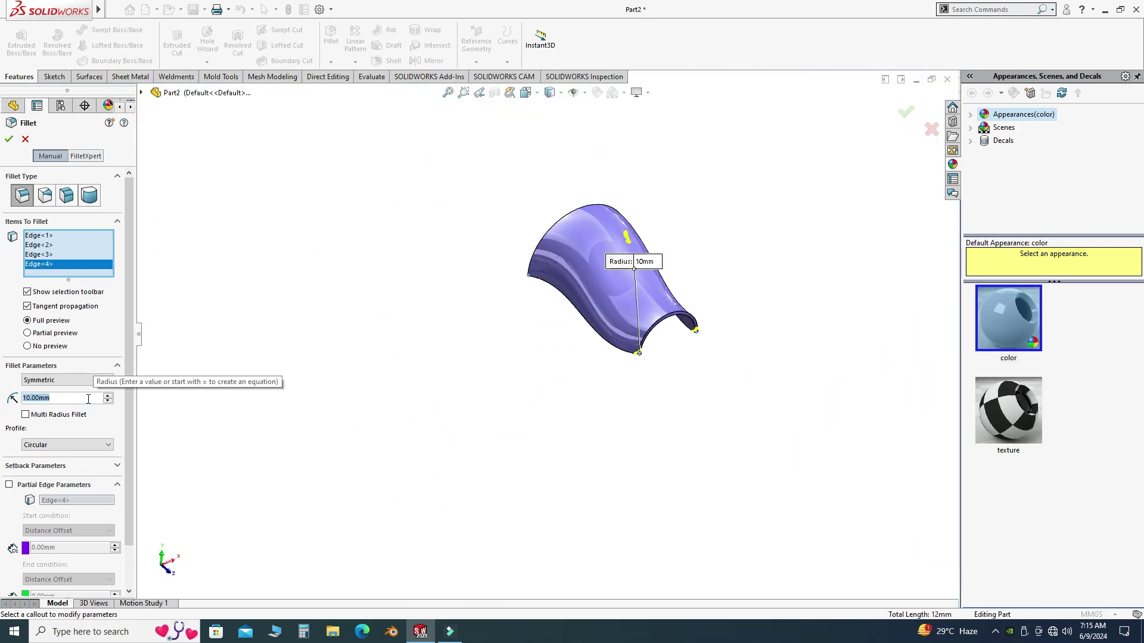
type("20")
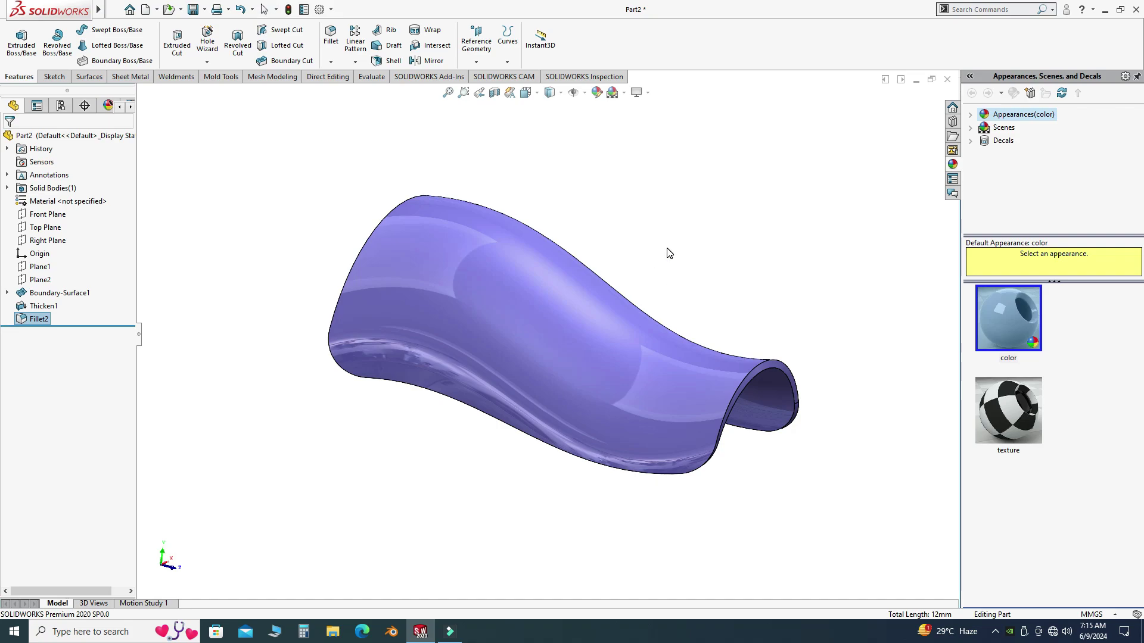
middle_click_drag(669, 253, 738, 365)
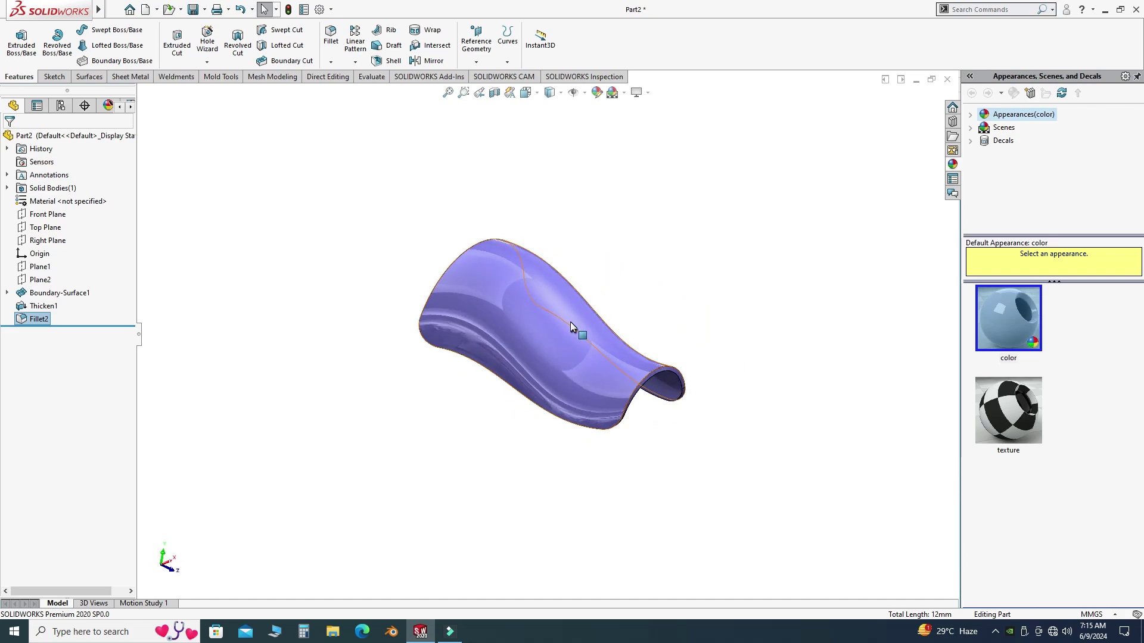
middle_click_drag(615, 302, 538, 352)
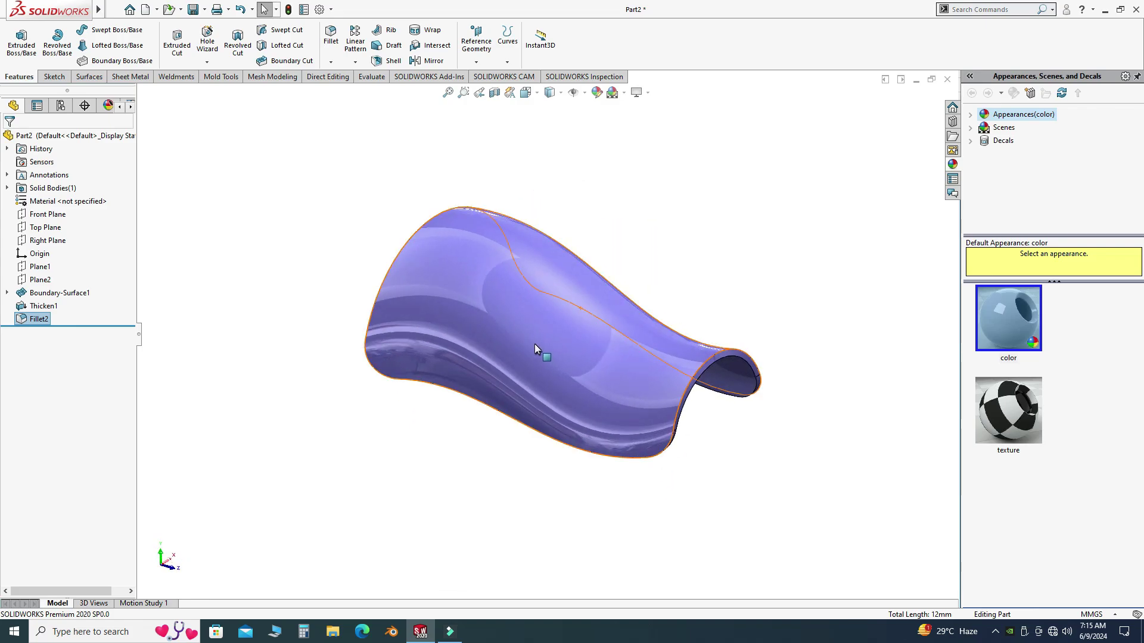